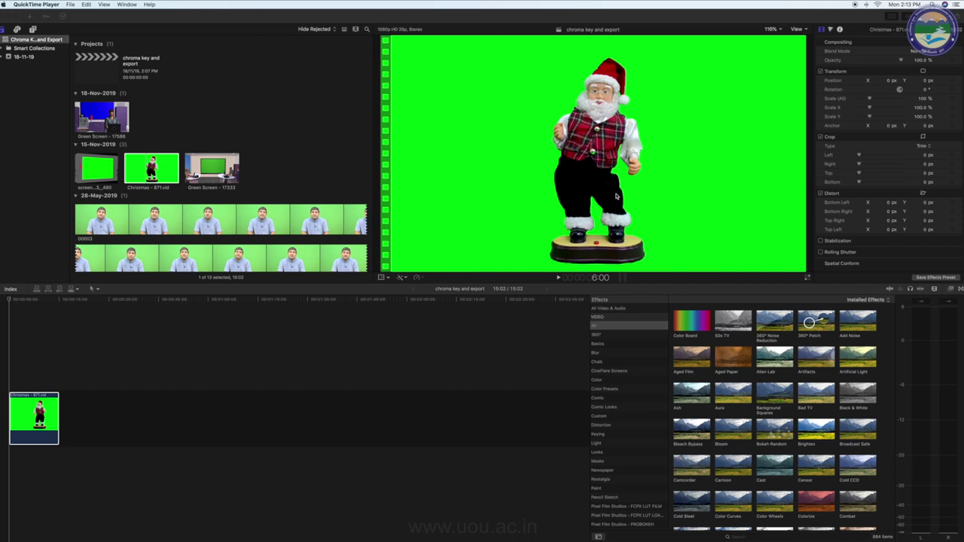
Step: Play the Santa clip to review its green-screen footage
{"action": "left_click", "coordinate": [9, 301]}
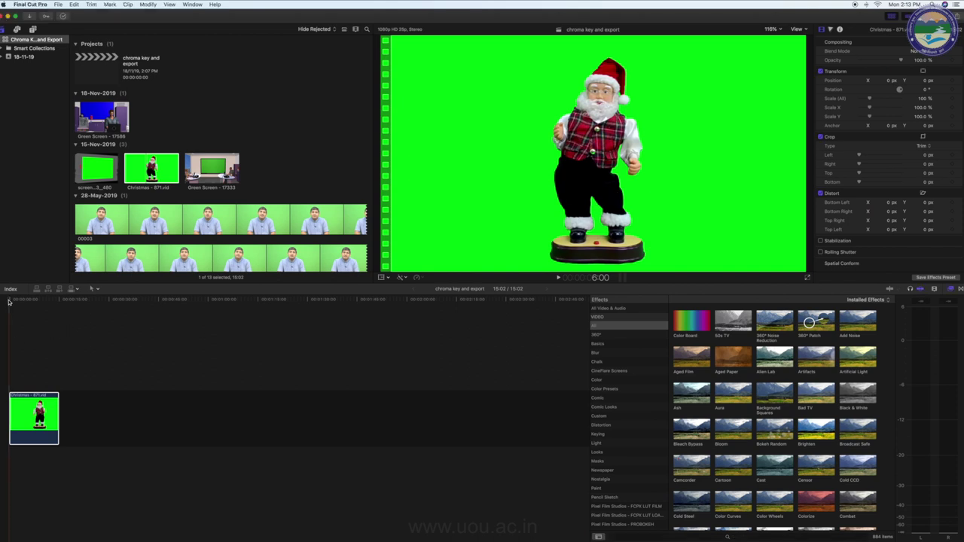
{"action": "key", "text": "space"}
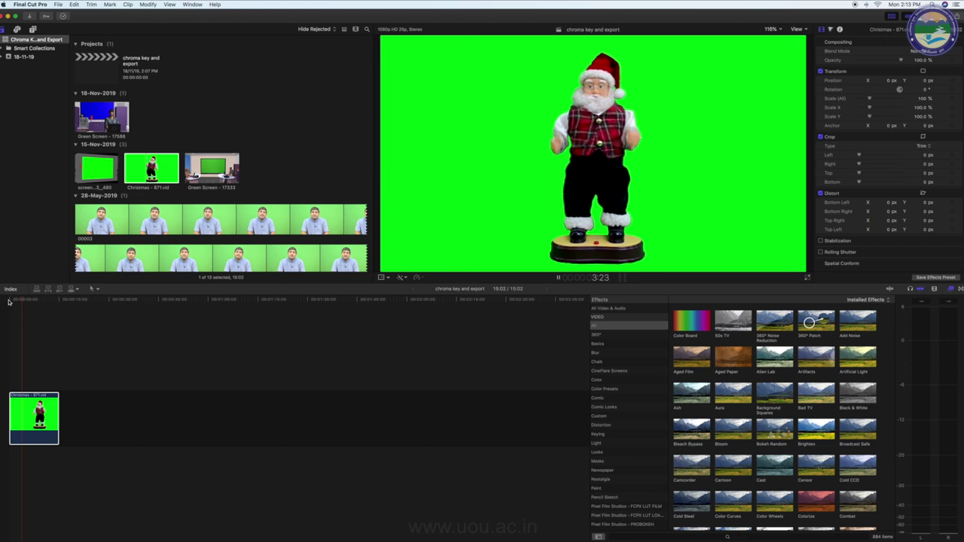
{"action": "key", "text": "space"}
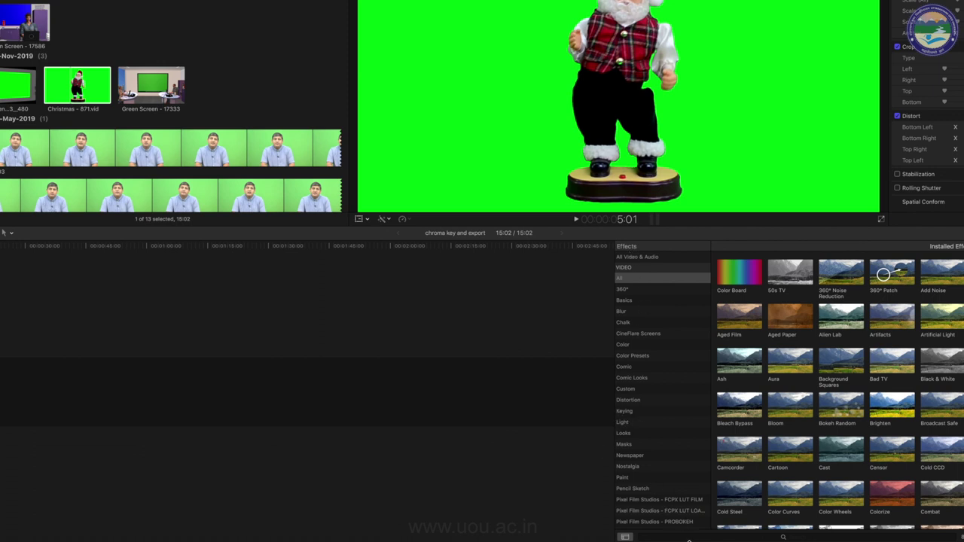
Step: Search the effects for 'key' and apply the Keyer to the Santa clip
{"action": "left_click", "coordinate": [681, 537]}
{"action": "type", "text": "key"}
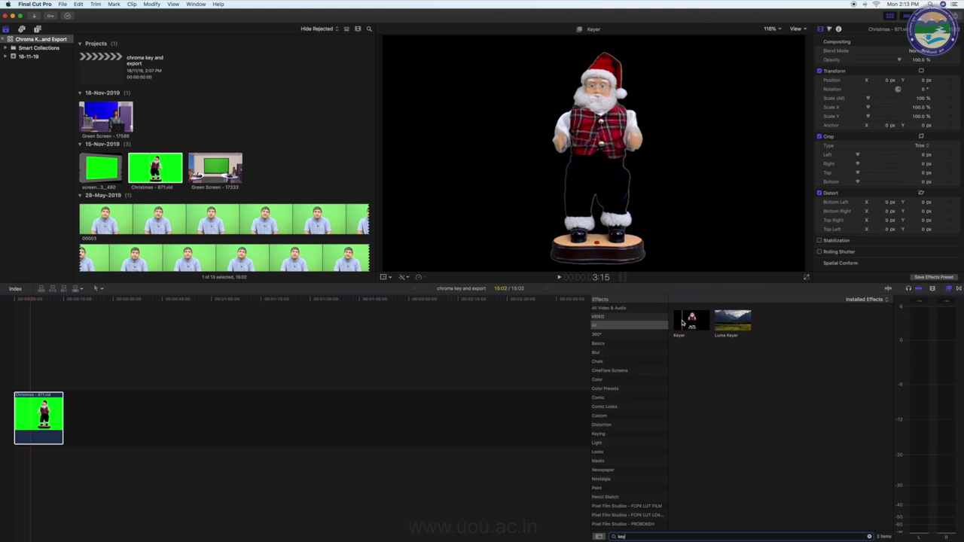
{"action": "left_click_drag", "start_coordinate": [690, 320], "coordinate": [31, 395]}
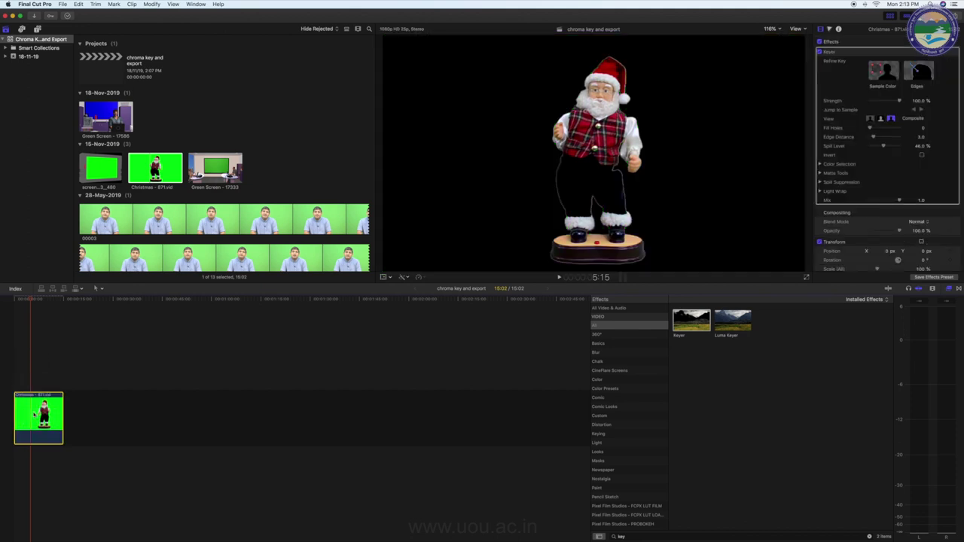
{"action": "scroll", "coordinate": [166, 206], "scroll_direction": "down", "scroll_amount": 5}
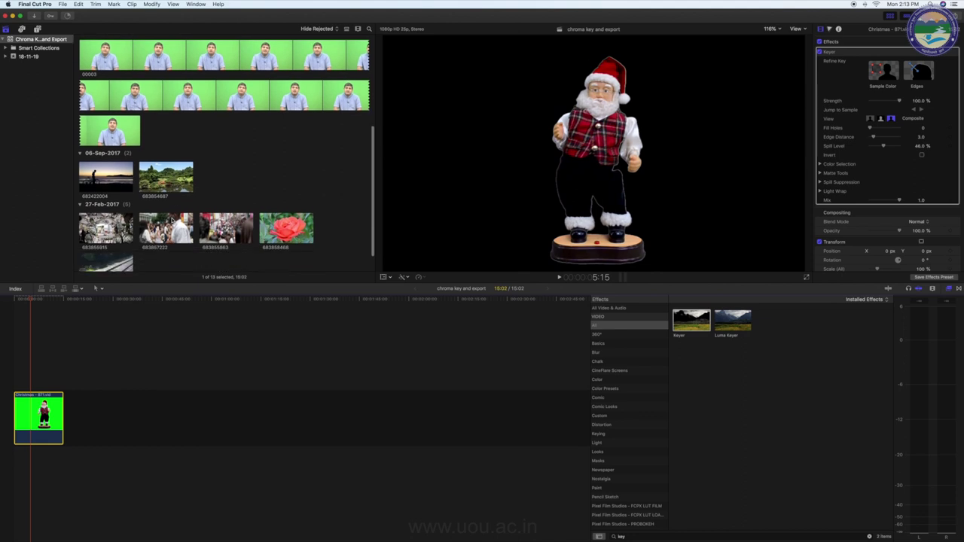
{"action": "scroll", "coordinate": [161, 173], "scroll_direction": "down", "scroll_amount": 1}
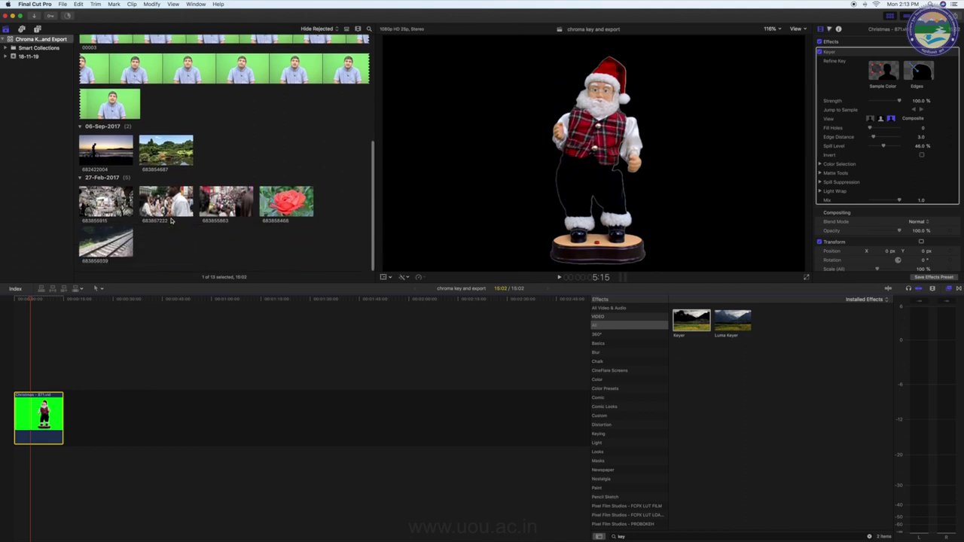
Step: Place the Japanese garden clip beneath Santa and play the composite from the start
{"action": "left_click", "coordinate": [157, 159]}
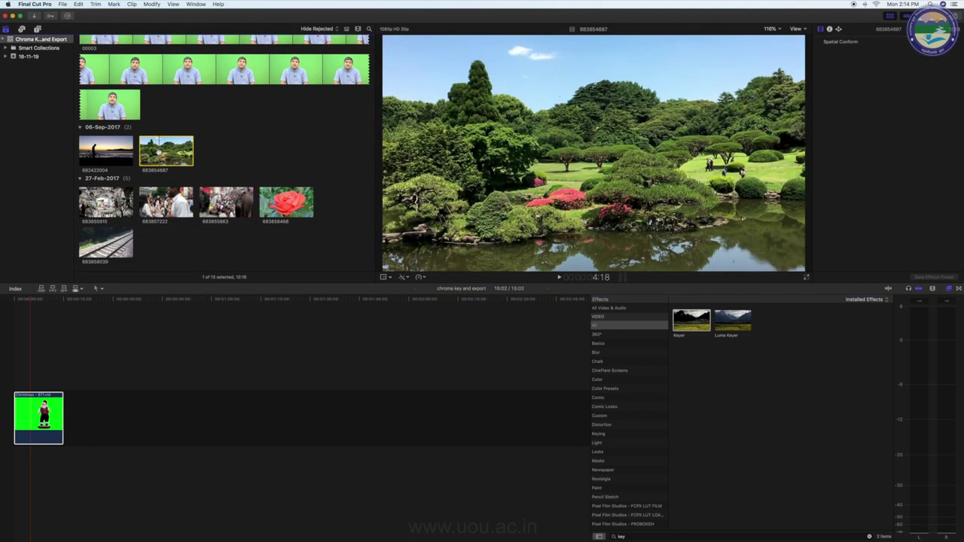
{"action": "mouse_move", "coordinate": [158, 152]}
{"action": "left_mouse_down"}
{"action": "mouse_move", "coordinate": [141, 478]}
{"action": "mouse_move", "coordinate": [19, 484]}
{"action": "mouse_move", "coordinate": [54, 463]}
{"action": "left_mouse_up"}
{"action": "left_click", "coordinate": [30, 302]}
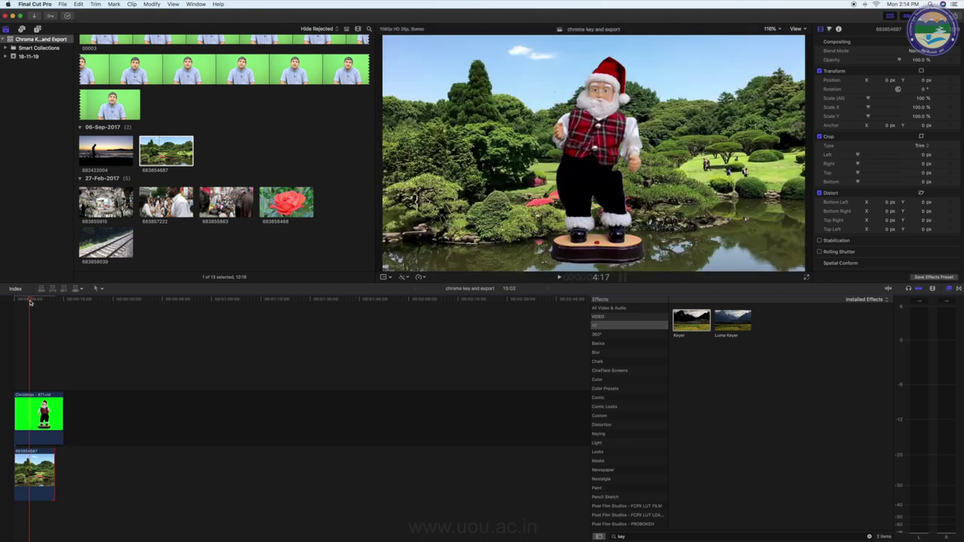
{"action": "left_click", "coordinate": [14, 301]}
{"action": "key", "text": "space"}
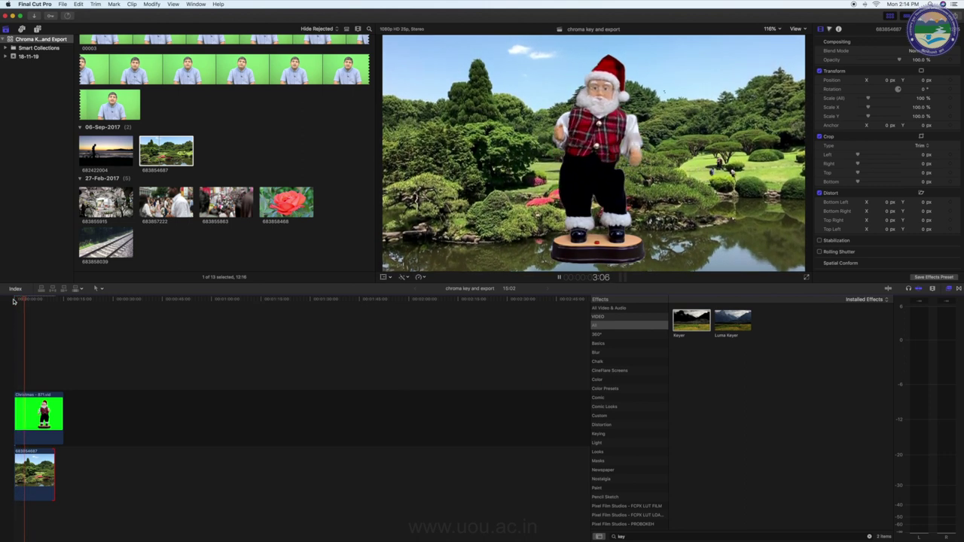
{"action": "key", "text": "space"}
{"action": "left_click", "coordinate": [38, 414]}
Step: Shrink Santa to about two-thirds size, keep it nearly upright, and move it right
{"action": "left_click", "coordinate": [383, 278]}
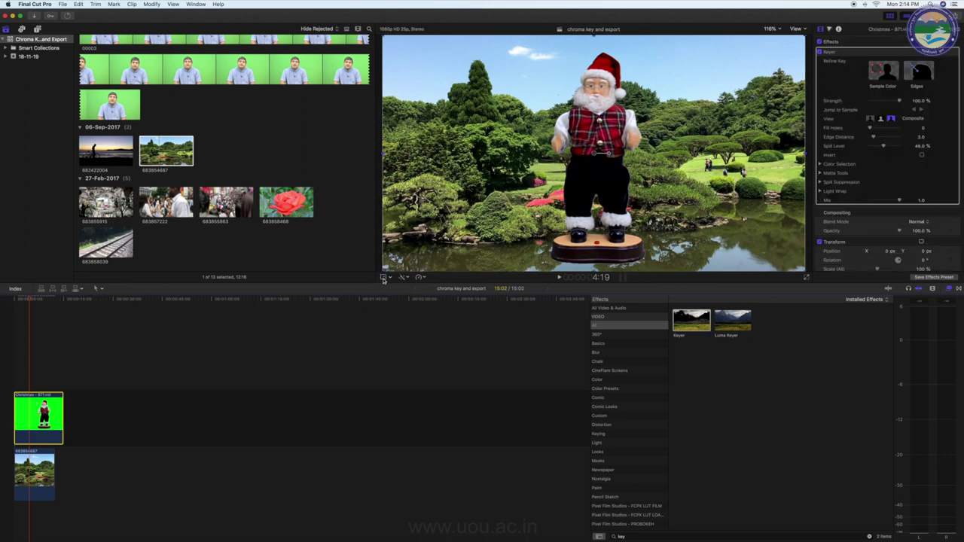
{"action": "left_click_drag", "start_coordinate": [383, 268], "coordinate": [455, 229]}
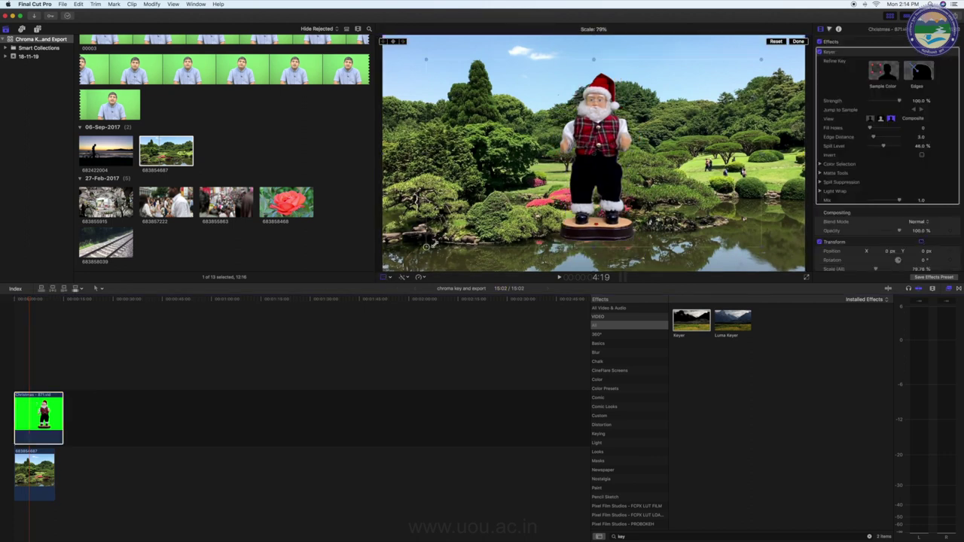
{"action": "left_click_drag", "start_coordinate": [649, 178], "coordinate": [642, 193]}
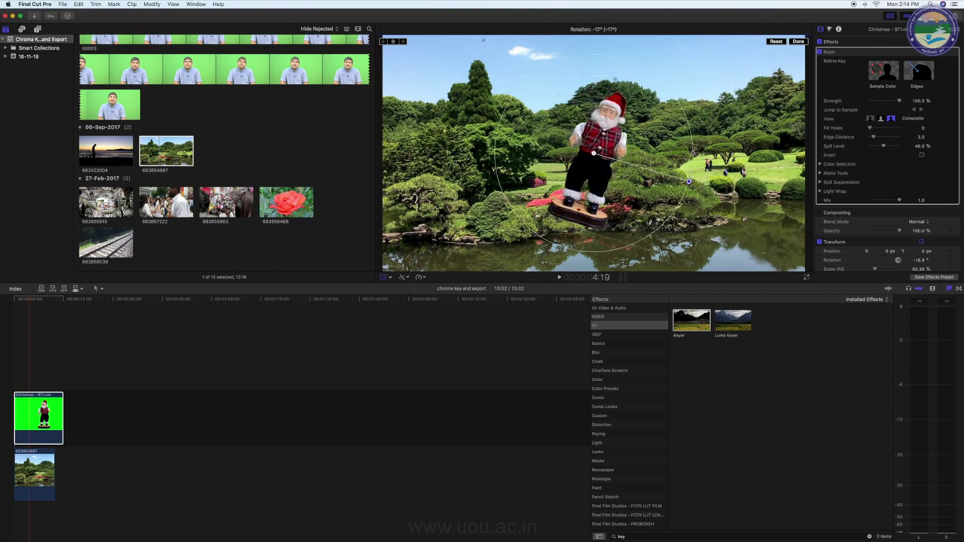
{"action": "left_click_drag", "start_coordinate": [615, 79], "coordinate": [595, 83]}
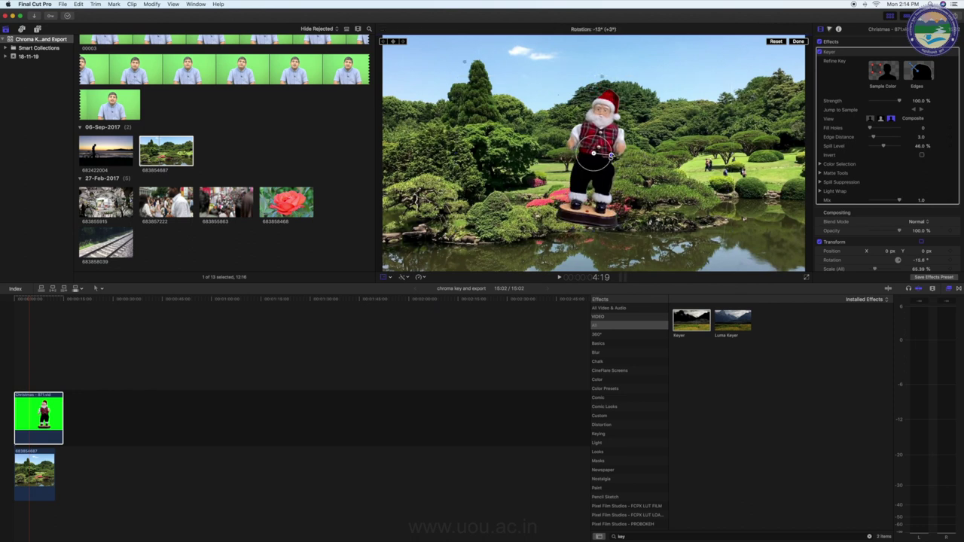
{"action": "mouse_move", "coordinate": [595, 173]}
{"action": "left_mouse_down"}
{"action": "mouse_move", "coordinate": [730, 194]}
{"action": "mouse_move", "coordinate": [760, 187]}
{"action": "mouse_move", "coordinate": [739, 207]}
{"action": "left_mouse_up"}
Step: Play the garden composite from the start to check Santa's placement
{"action": "left_click", "coordinate": [14, 301]}
{"action": "key", "text": "space"}
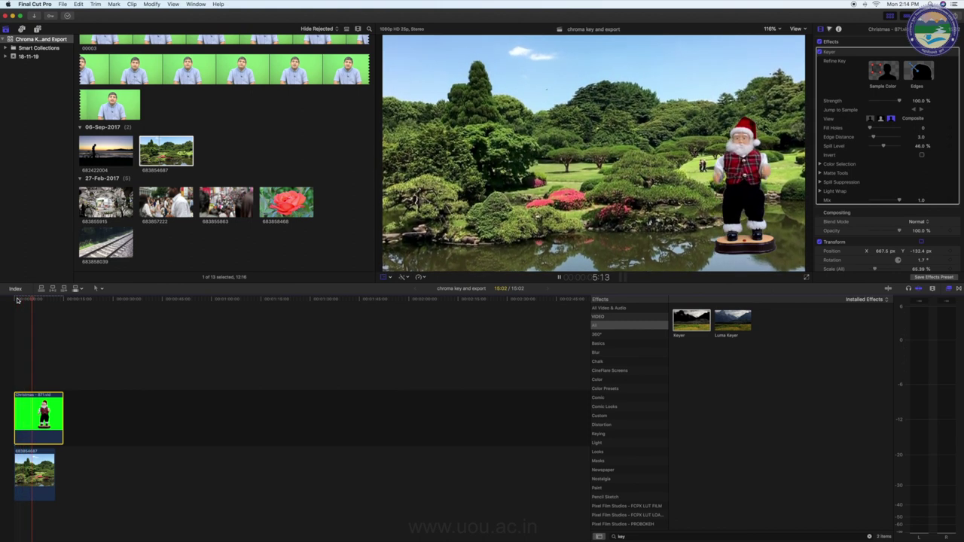
{"action": "key", "text": "space"}
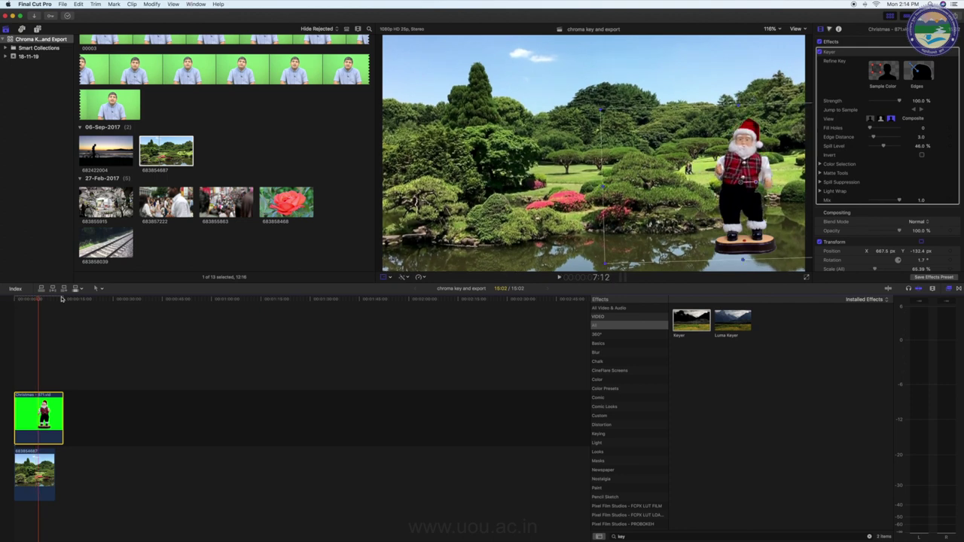
Step: Add Green Screen - 17333 after Santa and apply the Keyer to its green monitor
{"action": "scroll", "coordinate": [159, 238], "scroll_direction": "up", "scroll_amount": 5}
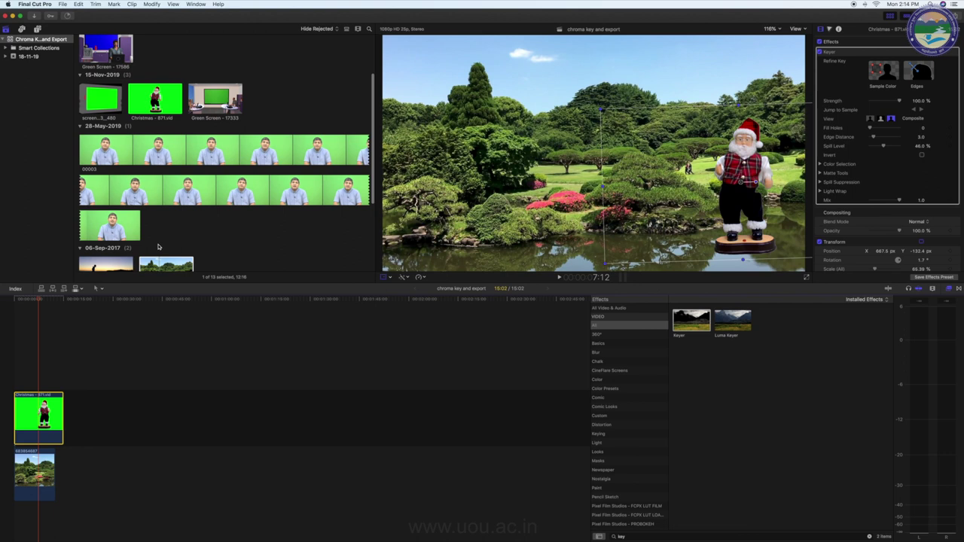
{"action": "scroll", "coordinate": [159, 241], "scroll_direction": "down", "scroll_amount": 1}
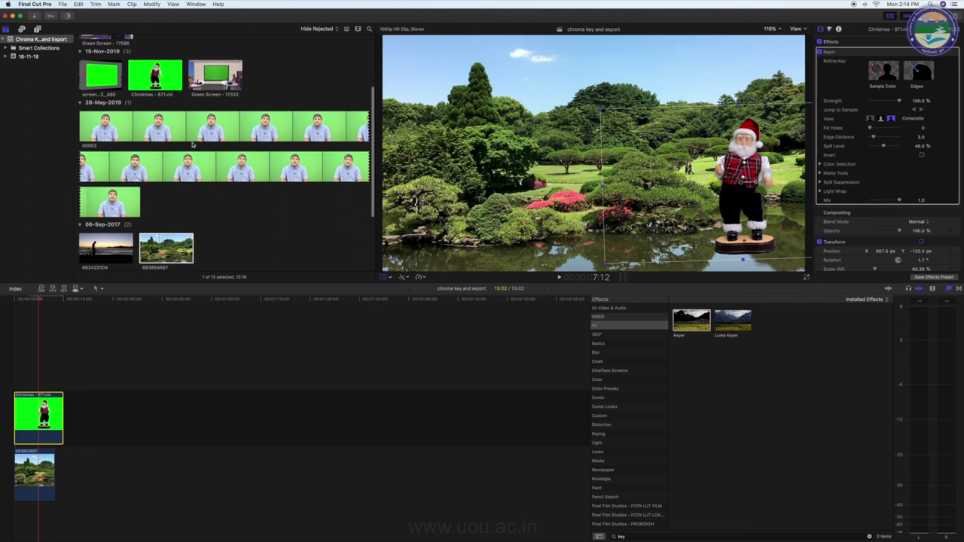
{"action": "left_click", "coordinate": [211, 88]}
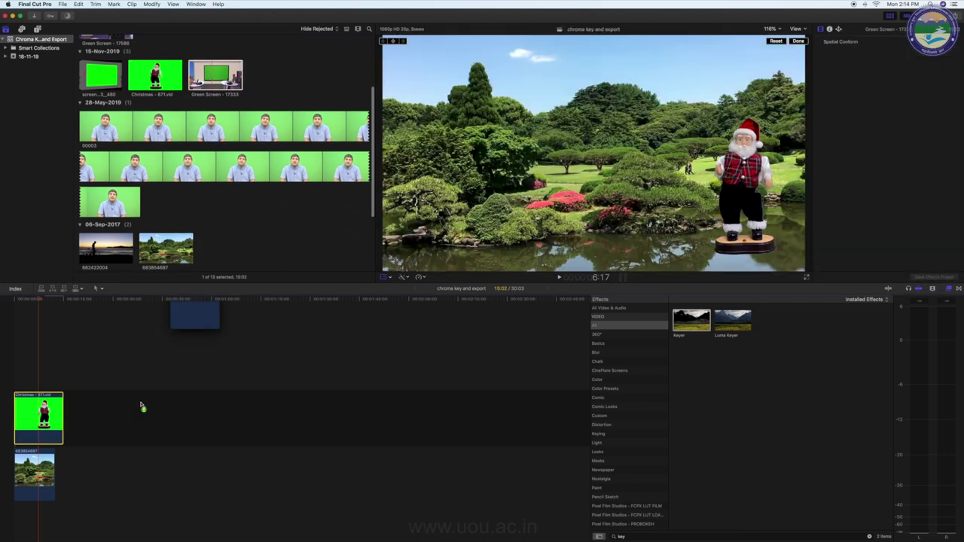
{"action": "left_click_drag", "start_coordinate": [201, 138], "coordinate": [98, 407]}
{"action": "left_click", "coordinate": [83, 305]}
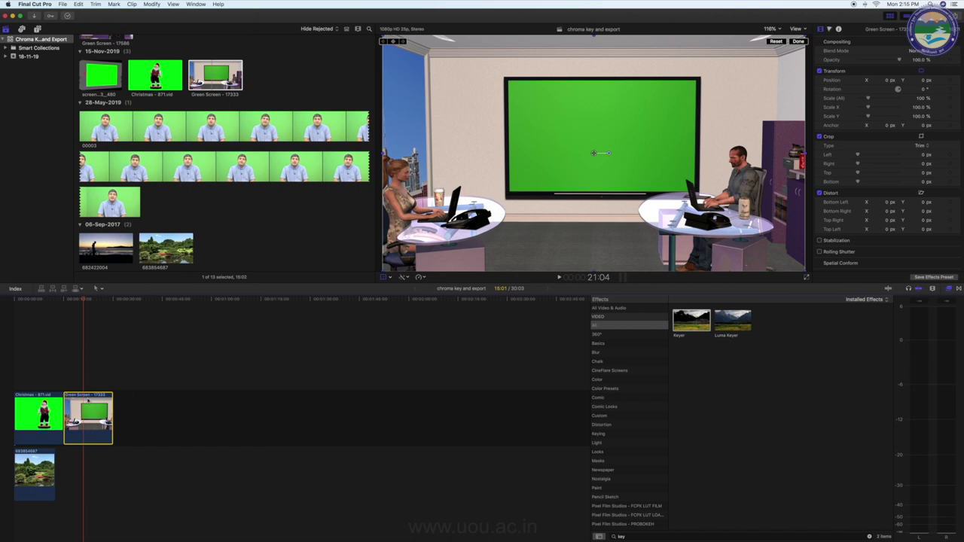
{"action": "mouse_move", "coordinate": [691, 320]}
{"action": "left_mouse_down"}
{"action": "mouse_move", "coordinate": [84, 358]}
{"action": "mouse_move", "coordinate": [86, 414]}
{"action": "left_mouse_up"}
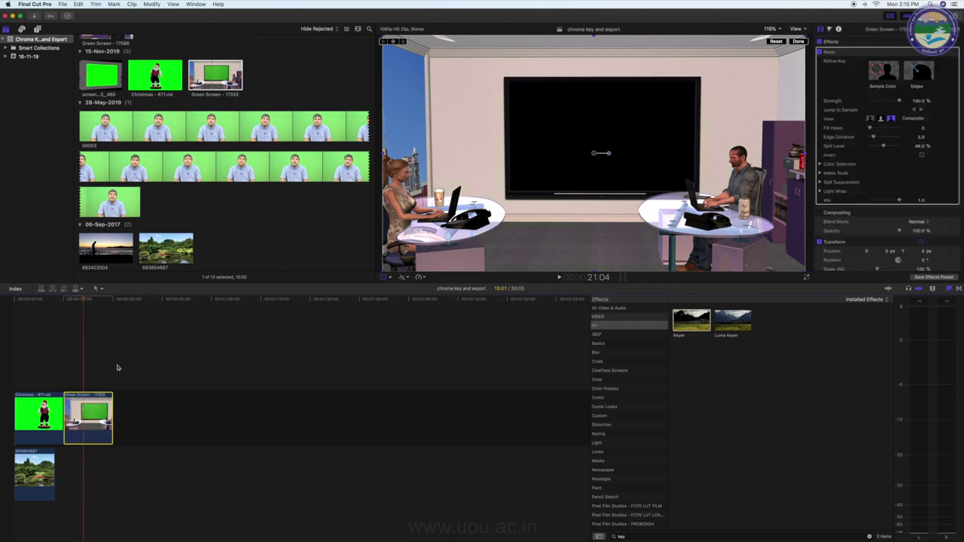
{"action": "left_click", "coordinate": [153, 78]}
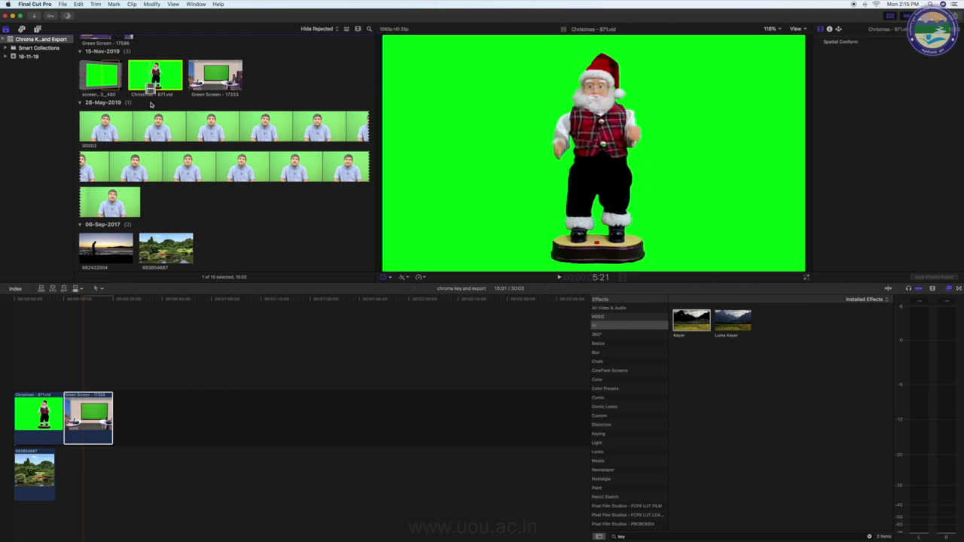
Step: Place Santa beneath the office clip and scale it to about 48% inside the monitor
{"action": "left_click_drag", "start_coordinate": [147, 76], "coordinate": [69, 475]}
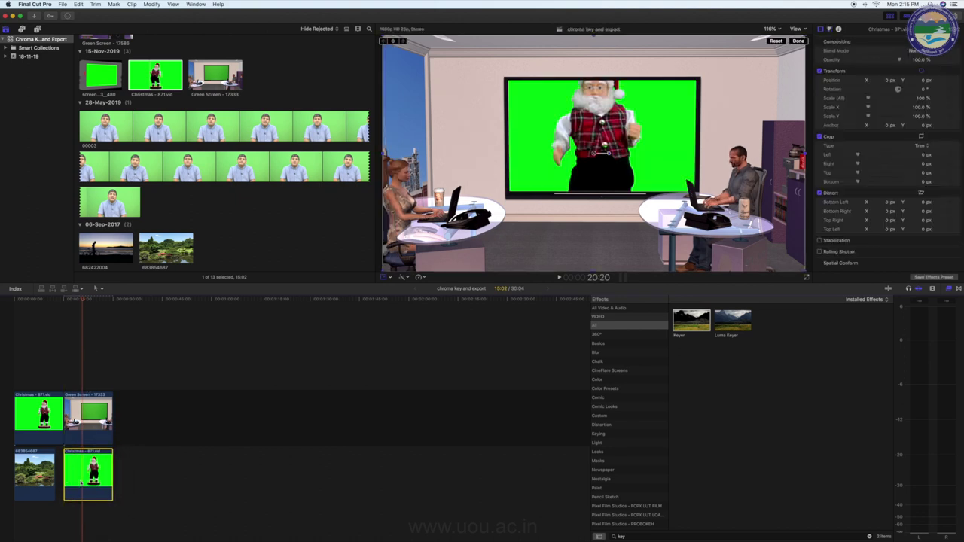
{"action": "left_click_drag", "start_coordinate": [588, 125], "coordinate": [592, 181]}
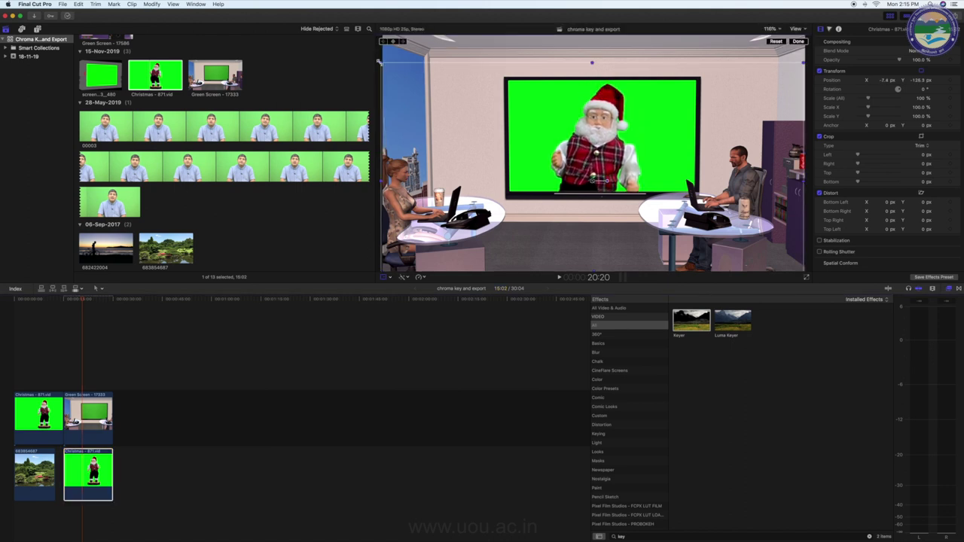
{"action": "left_click_drag", "start_coordinate": [387, 71], "coordinate": [461, 75]}
{"action": "left_click_drag", "start_coordinate": [587, 139], "coordinate": [579, 110]}
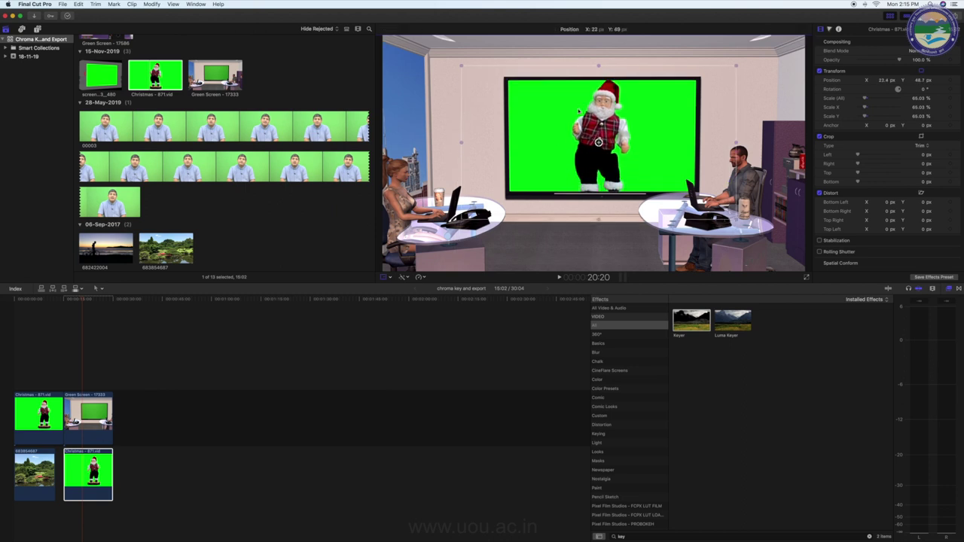
{"action": "left_click_drag", "start_coordinate": [480, 75], "coordinate": [517, 94]}
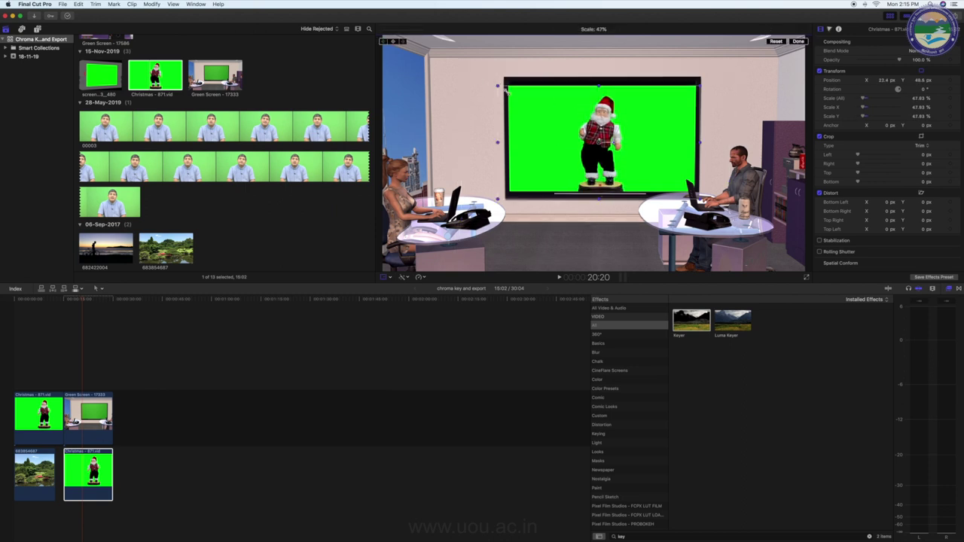
{"action": "left_click_drag", "start_coordinate": [598, 144], "coordinate": [598, 136]}
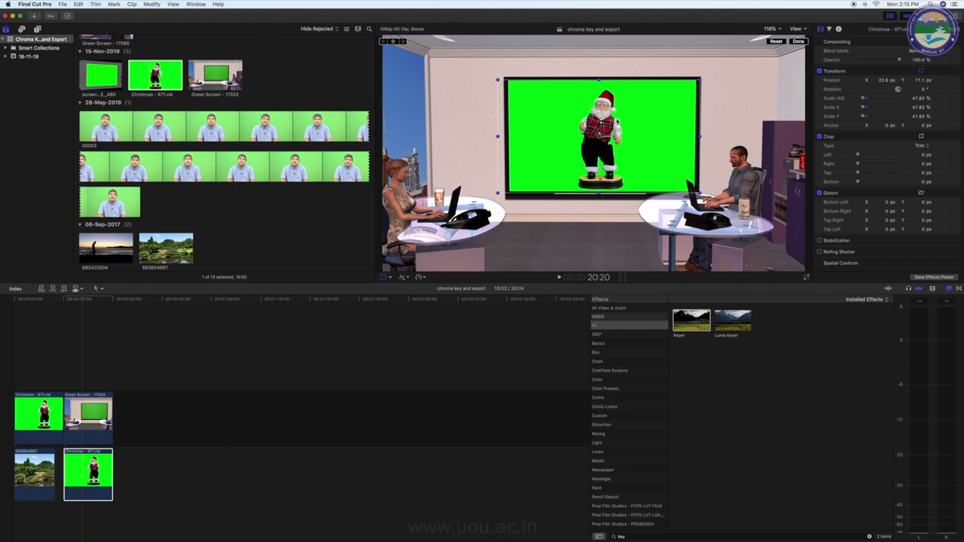
Step: Play the office composite to check Santa on the screen
{"action": "left_click", "coordinate": [64, 301]}
{"action": "key", "text": "space"}
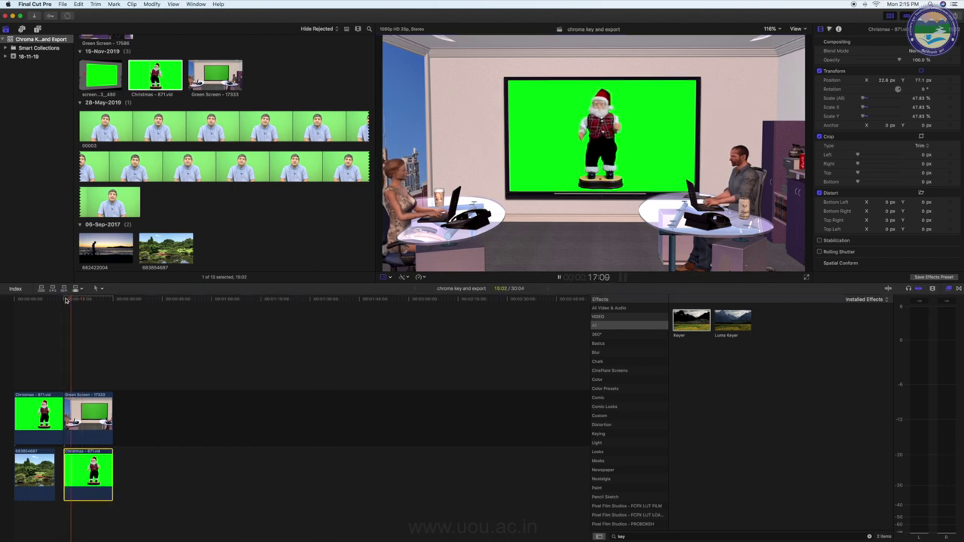
{"action": "key", "text": "space"}
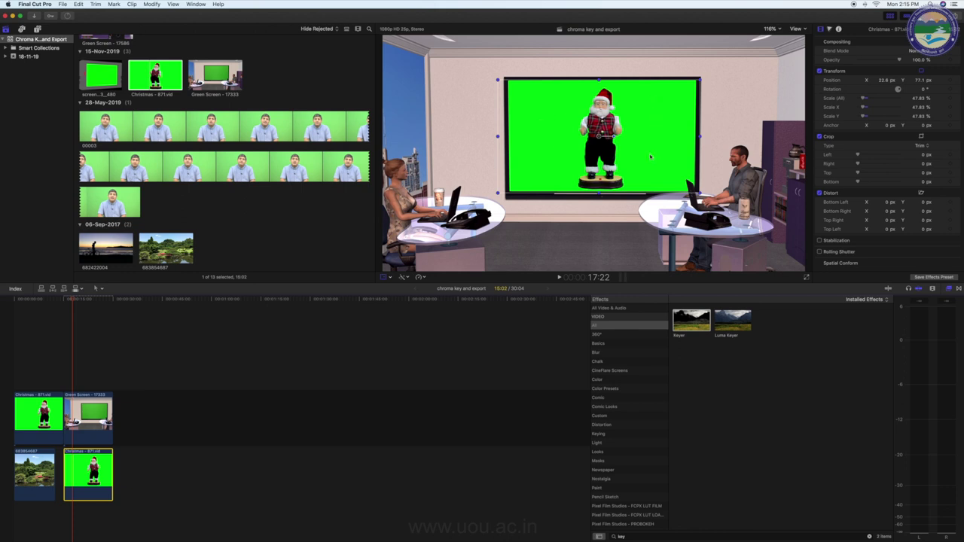
{"action": "scroll", "coordinate": [275, 367], "scroll_direction": "left", "scroll_amount": 1}
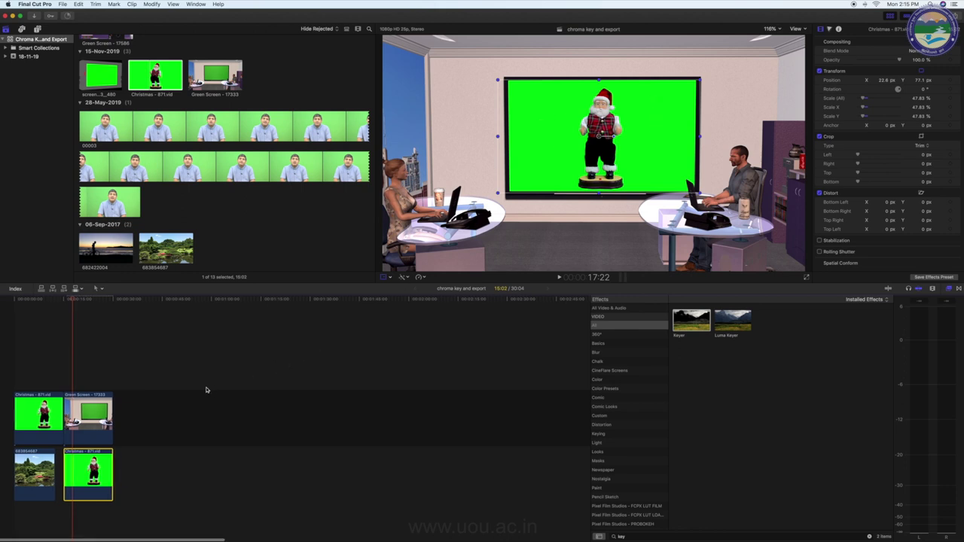
Step: Layer the sunset clip 682422004 under Santa and apply the Keyer to the Christmas clip
{"action": "mouse_move", "coordinate": [104, 254]}
{"action": "left_mouse_down"}
{"action": "mouse_move", "coordinate": [125, 534]}
{"action": "mouse_move", "coordinate": [83, 531]}
{"action": "left_mouse_up"}
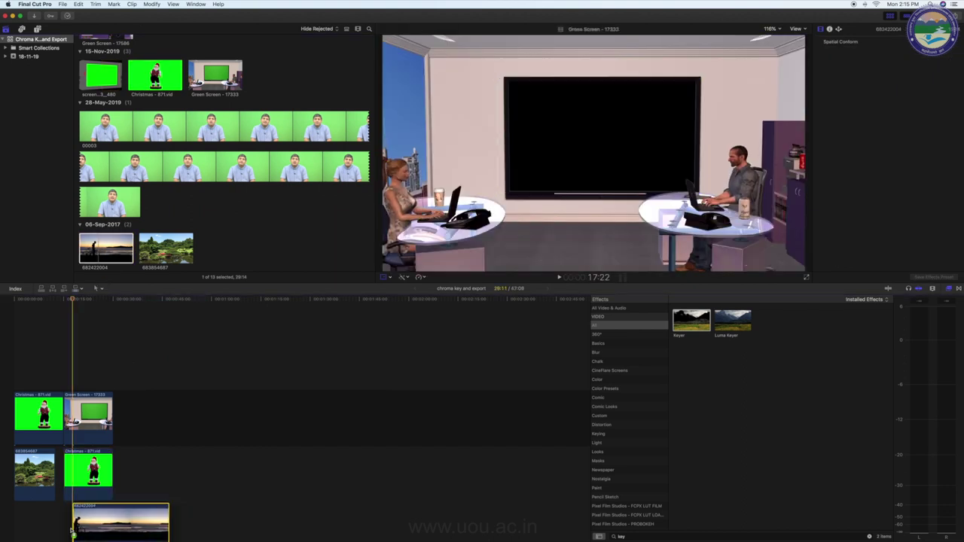
{"action": "left_click", "coordinate": [83, 461]}
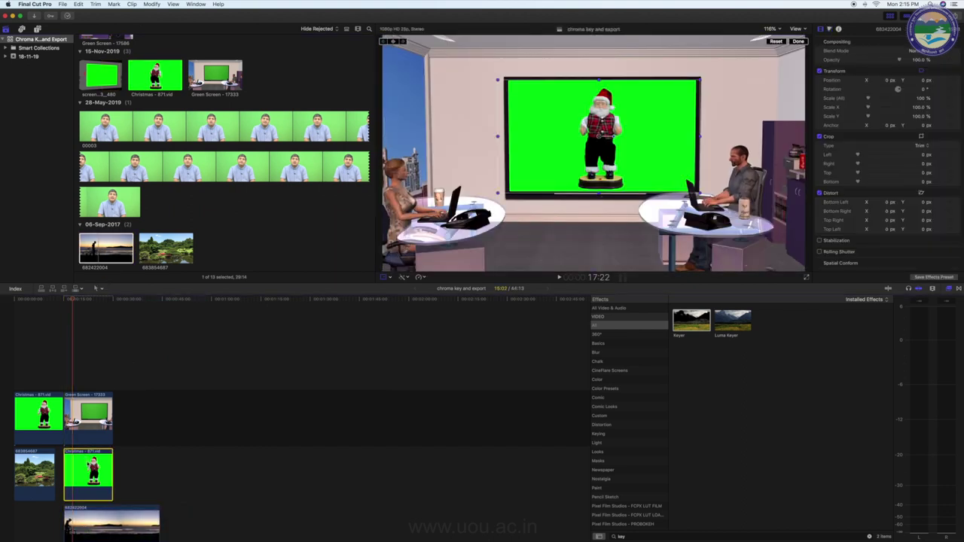
{"action": "left_click_drag", "start_coordinate": [689, 319], "coordinate": [79, 460]}
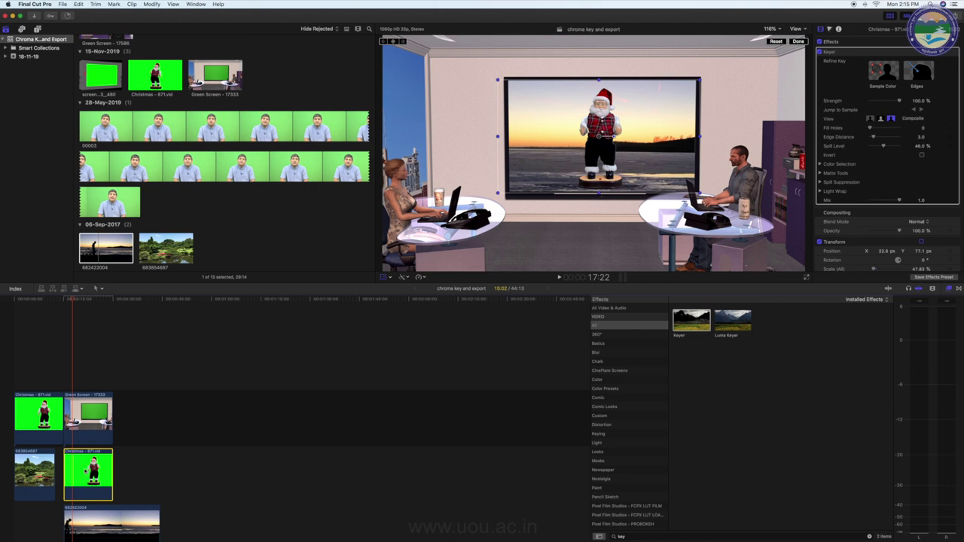
Step: Play back the keyed Santa over the sunset inside the monitor
{"action": "left_click", "coordinate": [63, 299]}
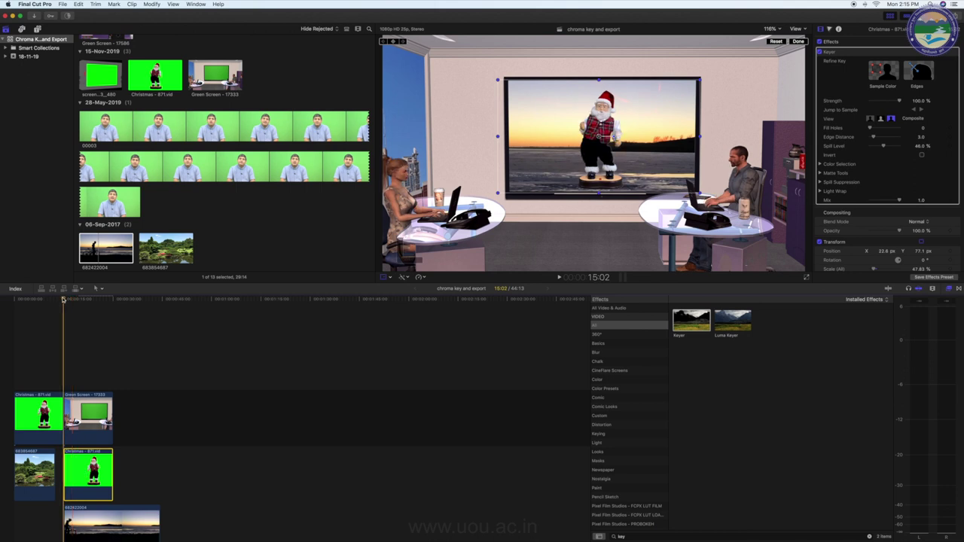
{"action": "key", "text": "space"}
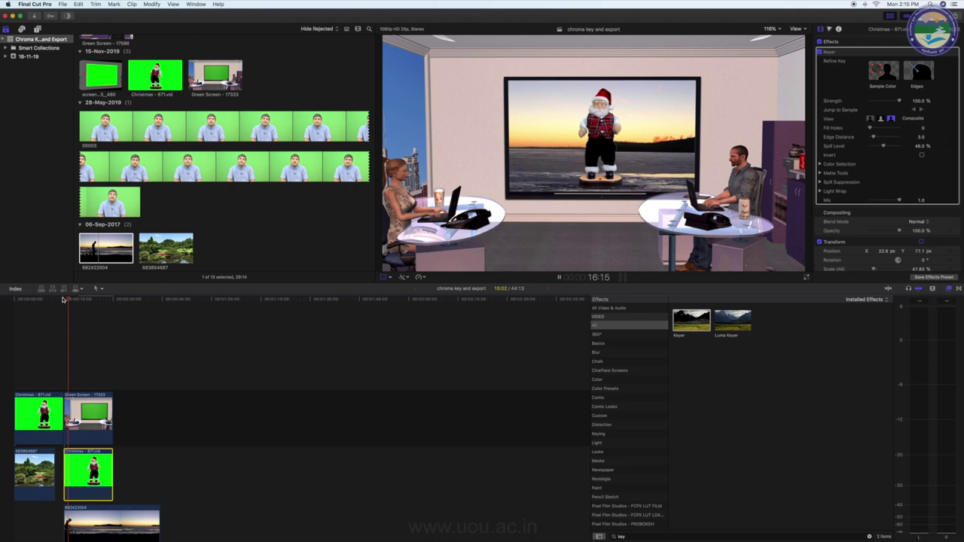
{"action": "key", "text": "space"}
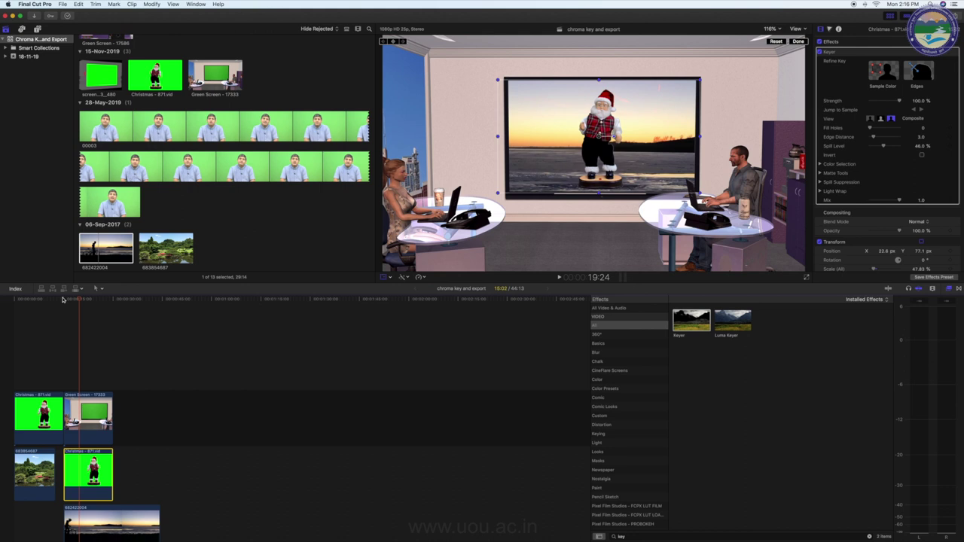
Step: Append Green Screen - 17586 to the end of the storyline and play it back
{"action": "scroll", "coordinate": [256, 123], "scroll_direction": "up", "scroll_amount": 3}
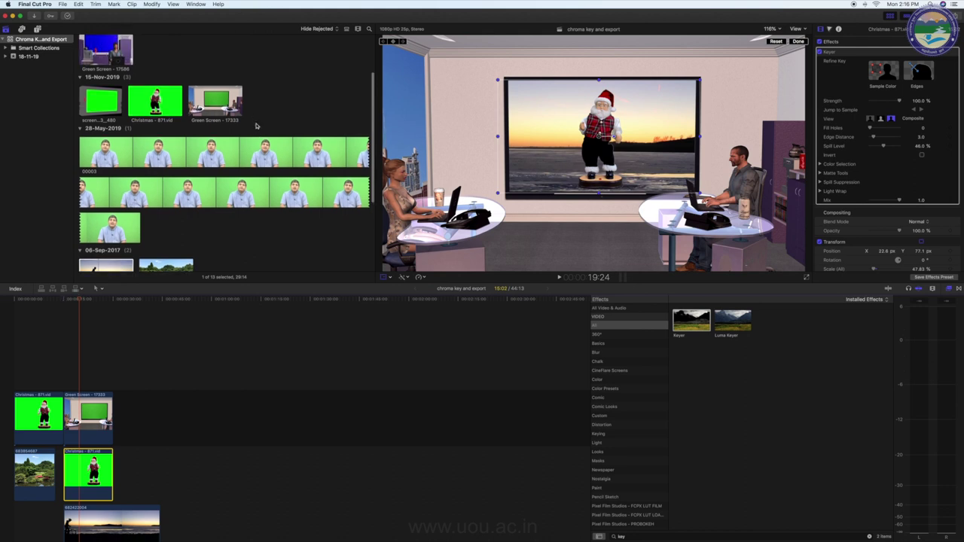
{"action": "left_click", "coordinate": [113, 80]}
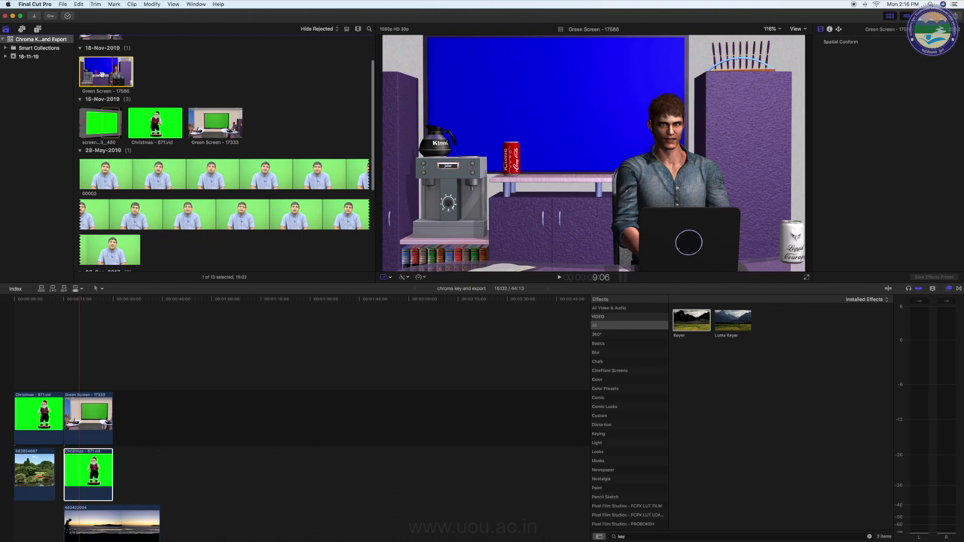
{"action": "left_click_drag", "start_coordinate": [109, 75], "coordinate": [169, 411]}
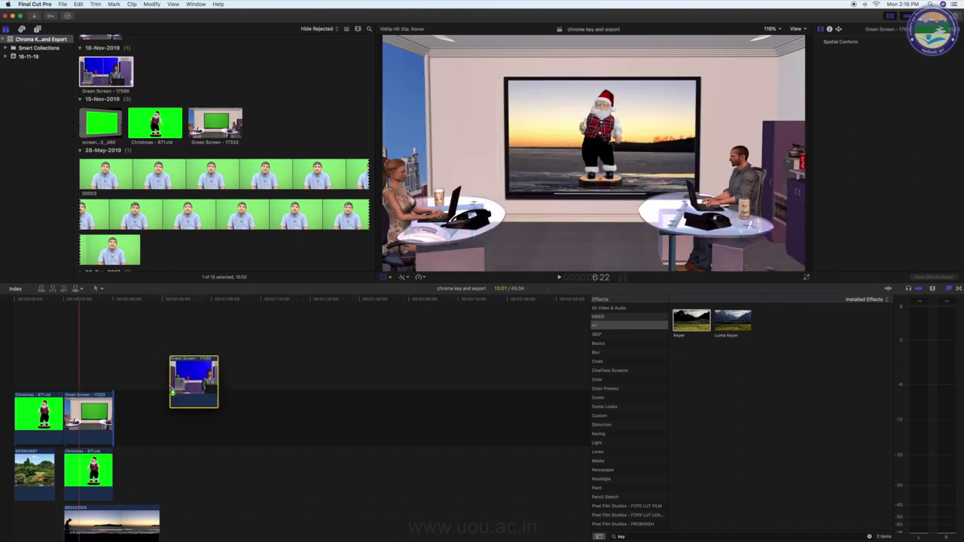
{"action": "left_click", "coordinate": [132, 308]}
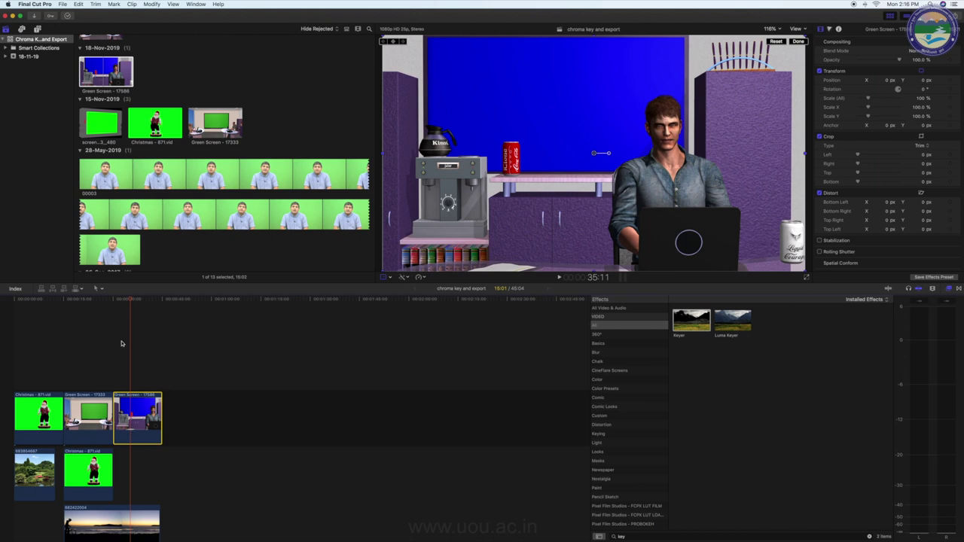
{"action": "left_click", "coordinate": [120, 302]}
{"action": "key", "text": "space"}
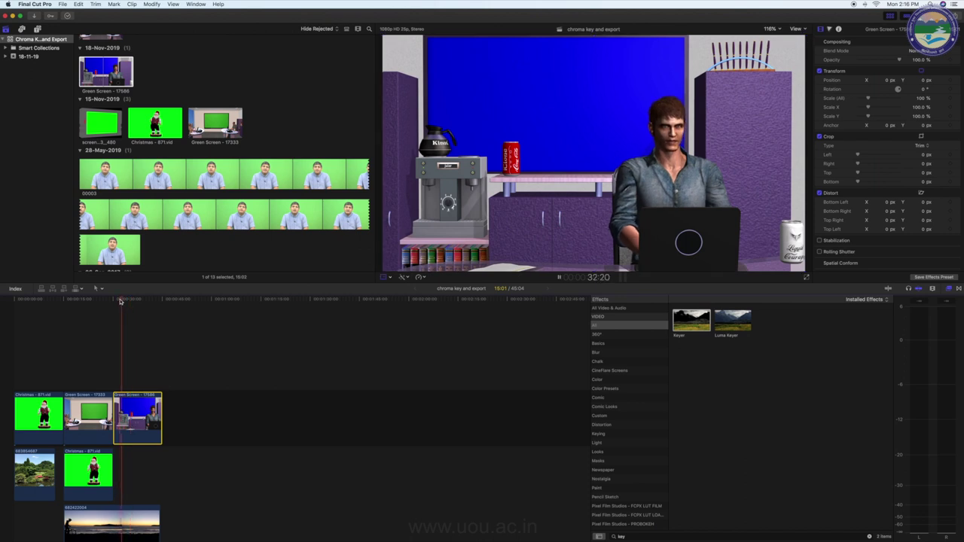
{"action": "key", "text": "space"}
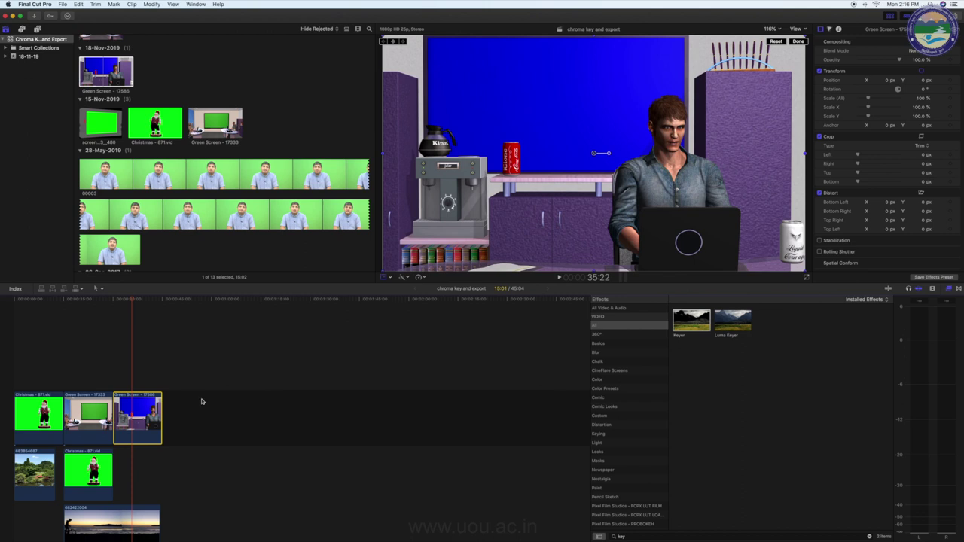
Step: Apply the Keyer to Green Screen - 17586, then return the playhead to the garden shot
{"action": "left_click_drag", "start_coordinate": [684, 324], "coordinate": [143, 411]}
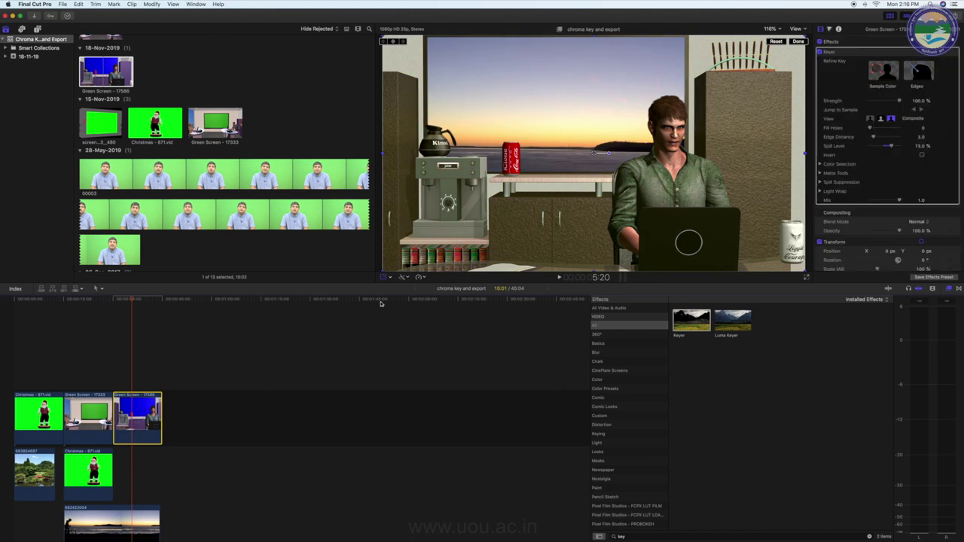
{"action": "scroll", "coordinate": [180, 476], "scroll_direction": "down", "scroll_amount": 1}
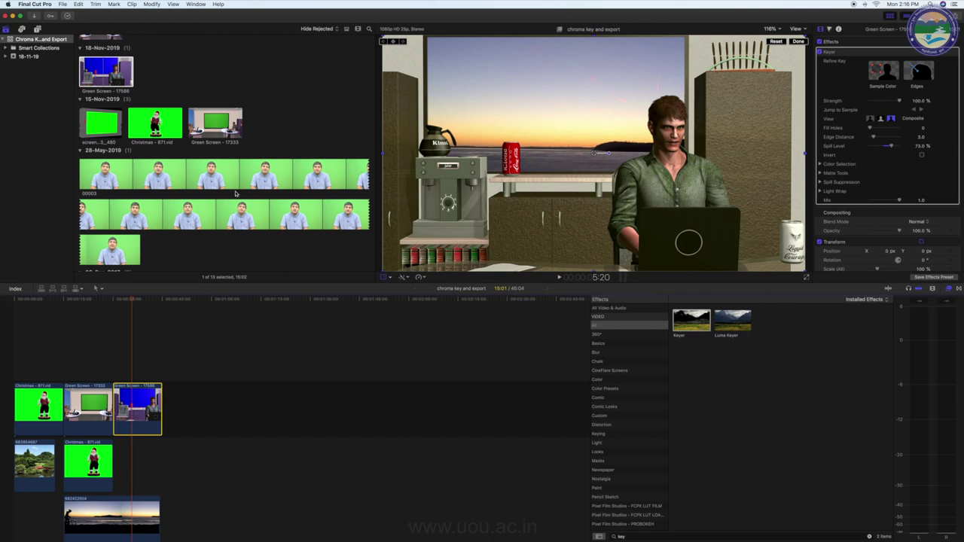
{"action": "left_click_drag", "start_coordinate": [119, 301], "coordinate": [33, 301]}
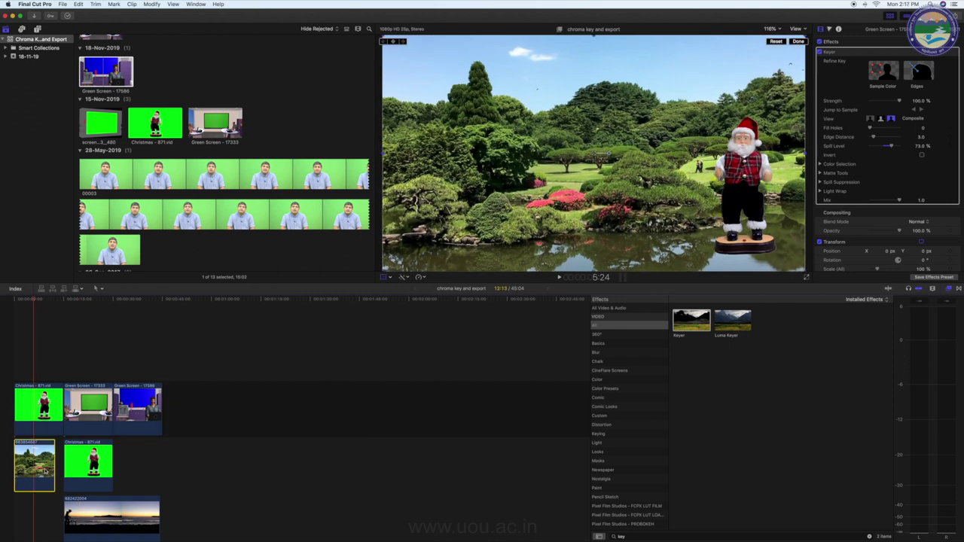
Step: Disable the garden and sunset background clips
{"action": "left_click", "coordinate": [28, 462]}
{"action": "key", "text": "v"}
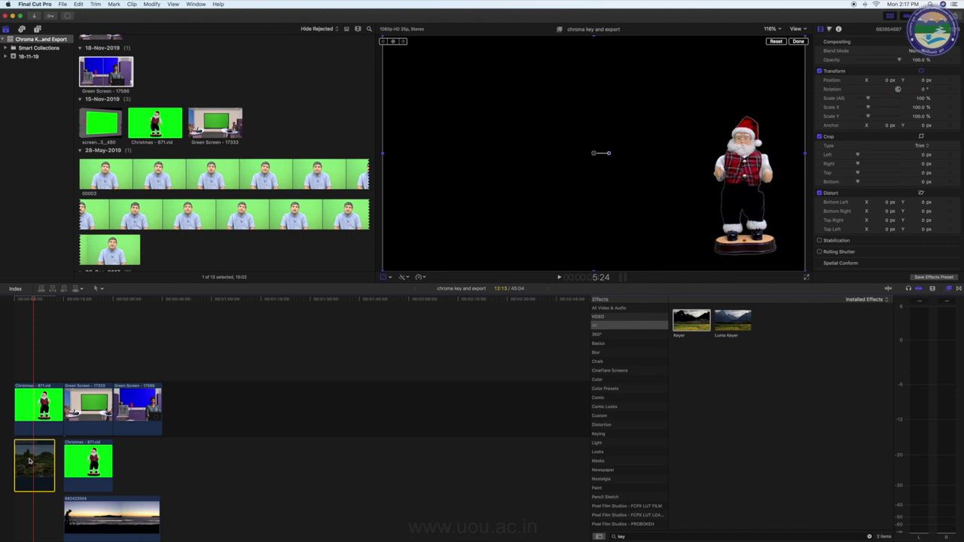
{"action": "left_click", "coordinate": [76, 511]}
{"action": "key", "text": "v"}
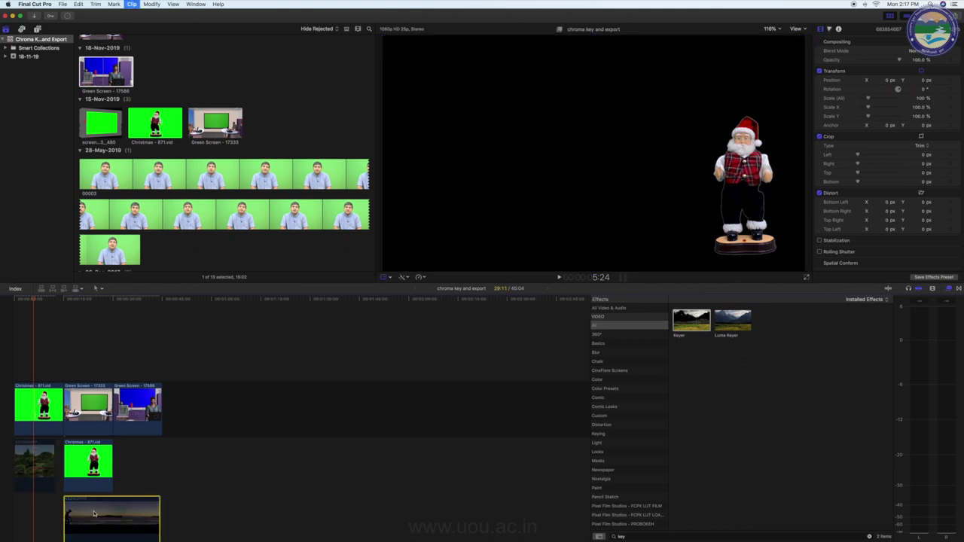
Step: Delete the Keyers from the Christmas and 17333 clips, and remove Green Screen - 17586
{"action": "left_click", "coordinate": [55, 423]}
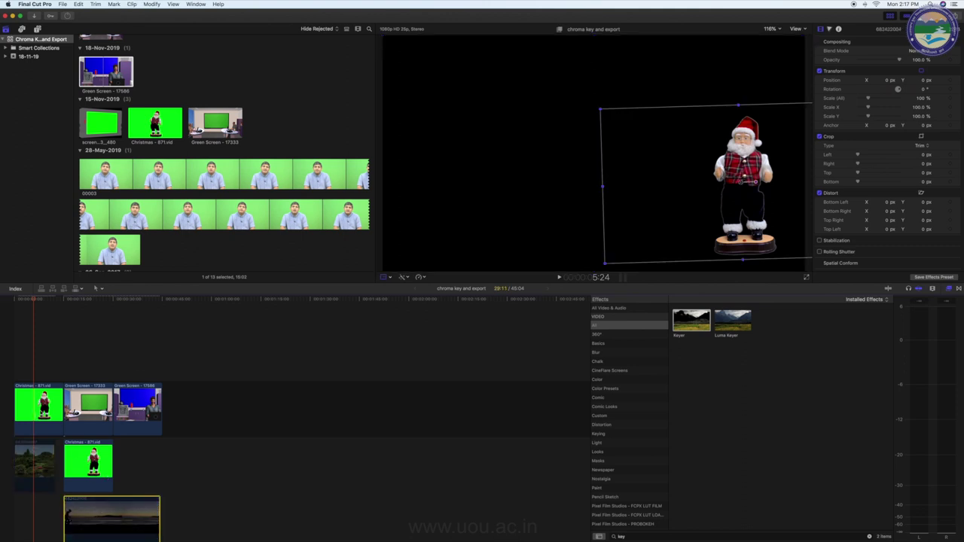
{"action": "left_click", "coordinate": [831, 51]}
{"action": "key", "text": "Delete"}
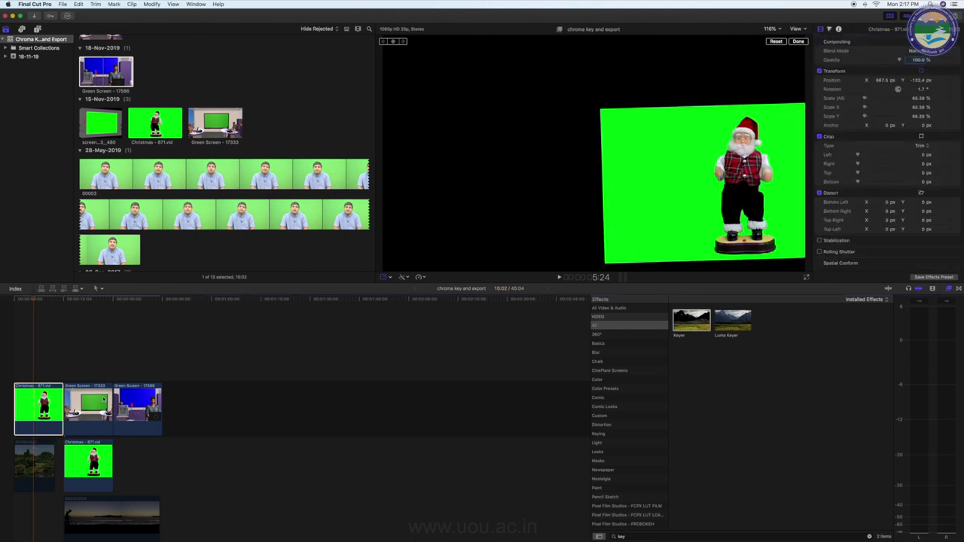
{"action": "left_click", "coordinate": [98, 403]}
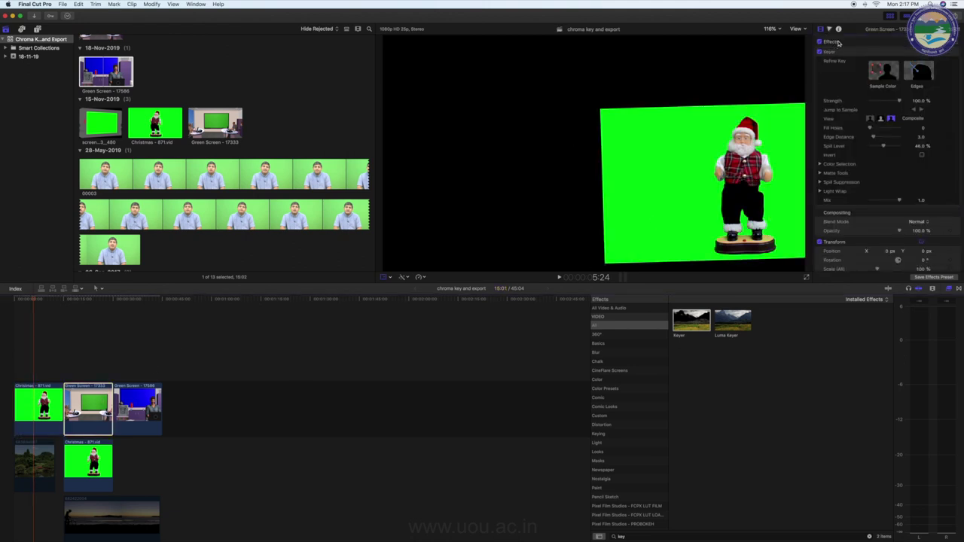
{"action": "left_click", "coordinate": [834, 52]}
{"action": "key", "text": "Delete"}
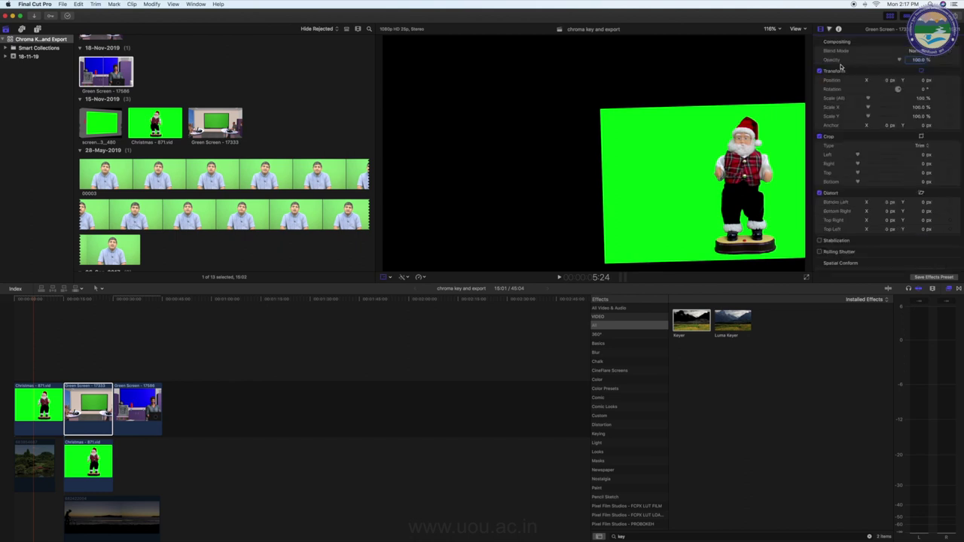
{"action": "left_click", "coordinate": [132, 410]}
{"action": "key", "text": "Delete"}
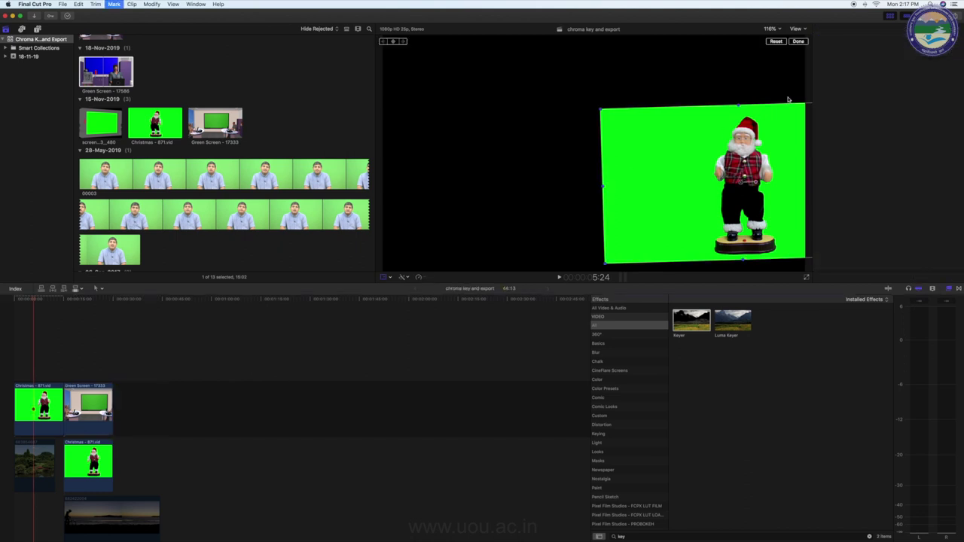
Step: Reset the Christmas clip's rotation, position and scale to 100% full-frame
{"action": "left_click", "coordinate": [43, 407]}
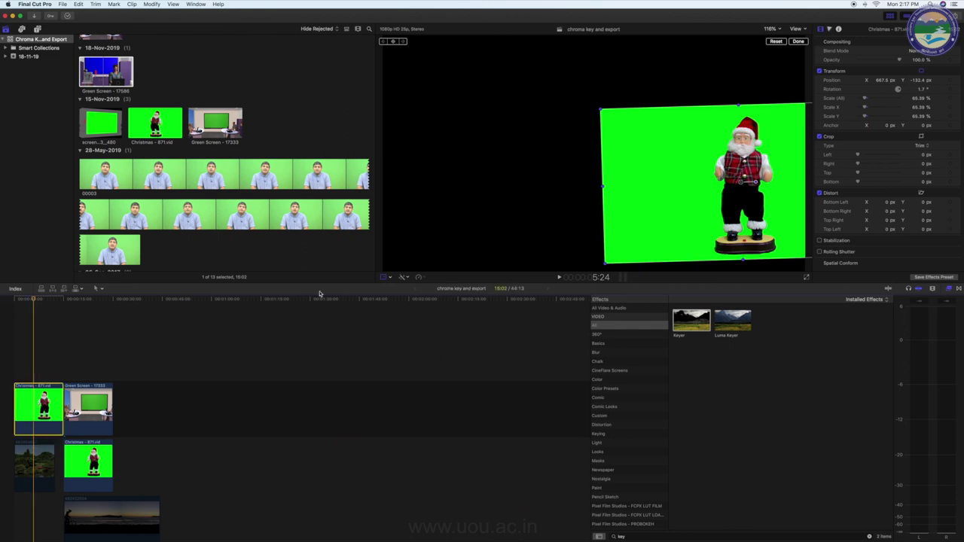
{"action": "left_click", "coordinate": [957, 89]}
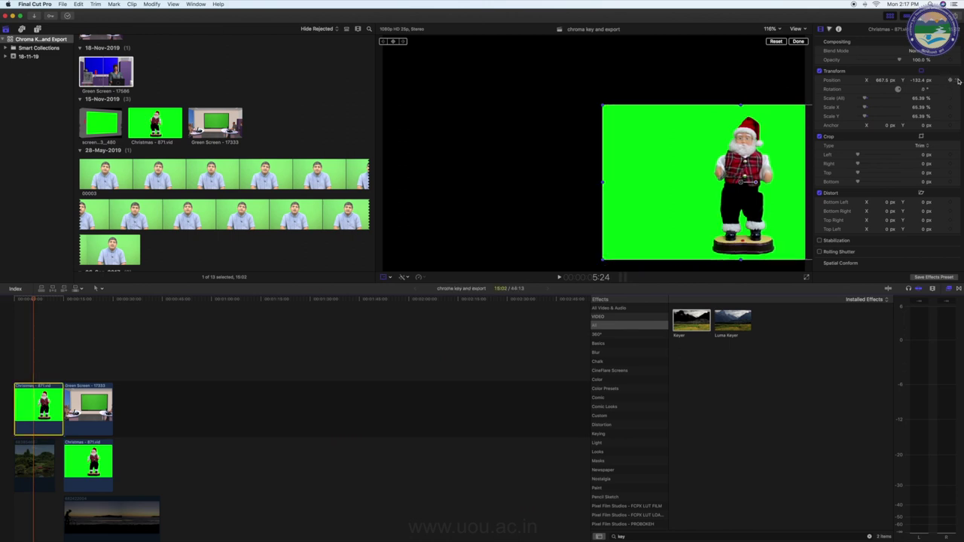
{"action": "left_click", "coordinate": [957, 79]}
{"action": "left_click", "coordinate": [958, 98]}
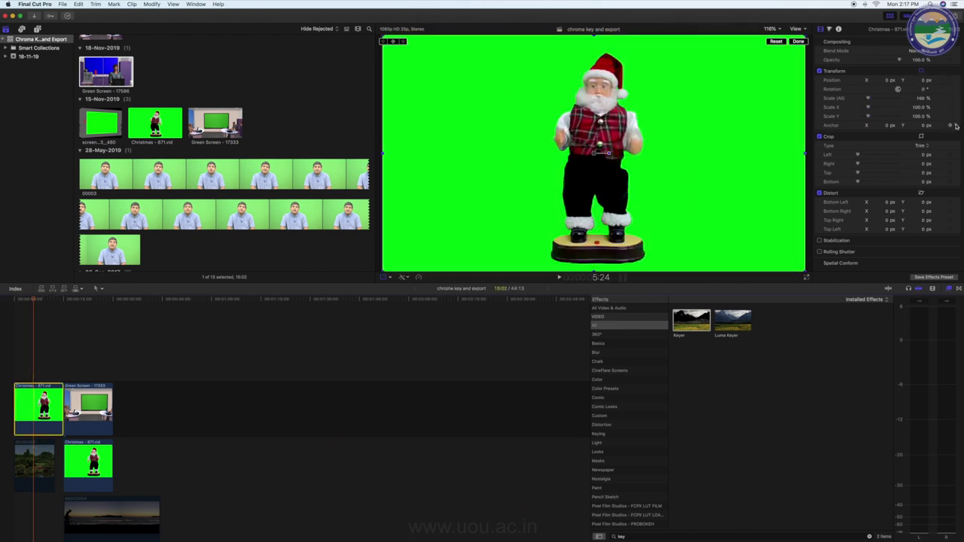
Step: Move the playhead to the timeline start and preview interview clip 00003
{"action": "left_click", "coordinate": [12, 299]}
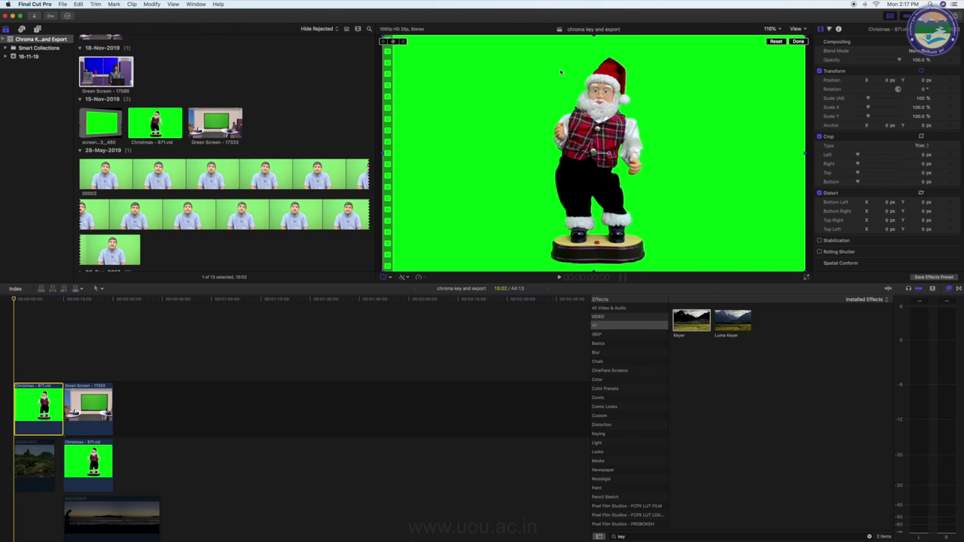
{"action": "left_click", "coordinate": [204, 178]}
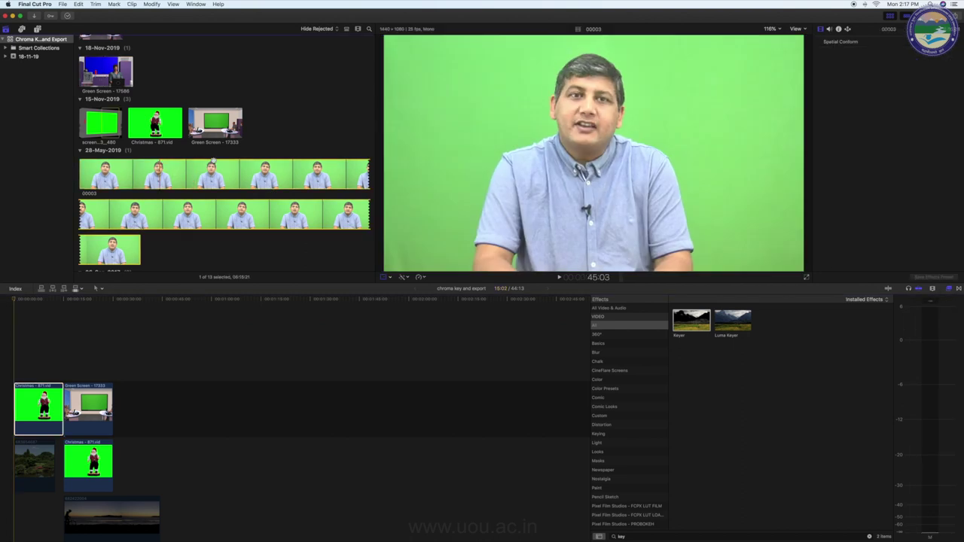
Step: Append clip 00003 after Green Screen - 17333, shorten the sunset clip, and select 00003
{"action": "key", "text": "o"}
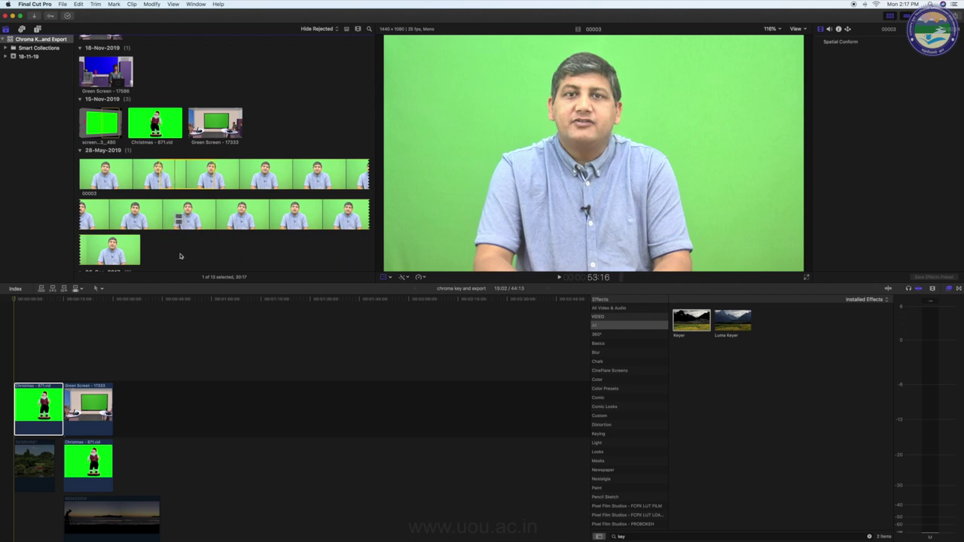
{"action": "left_click_drag", "start_coordinate": [173, 174], "coordinate": [192, 410]}
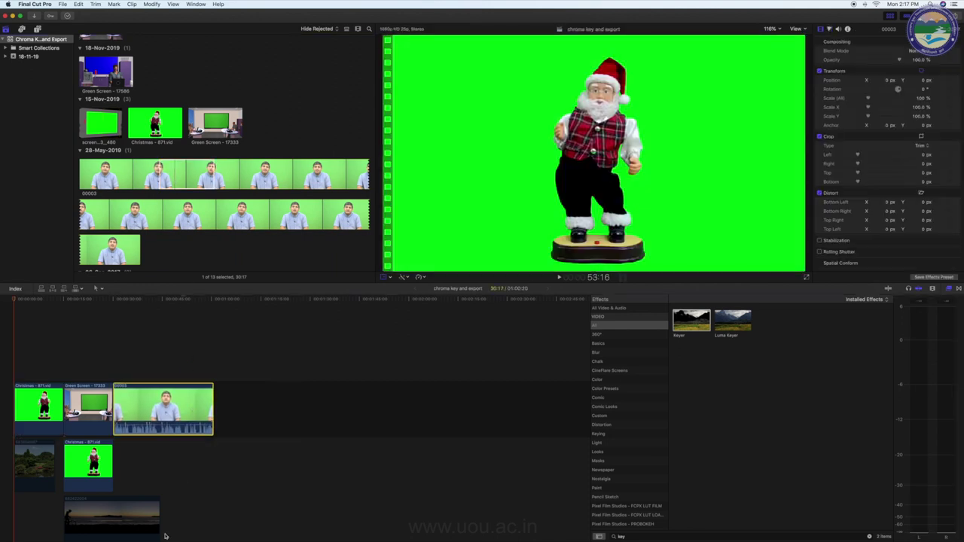
{"action": "left_click_drag", "start_coordinate": [159, 512], "coordinate": [113, 512]}
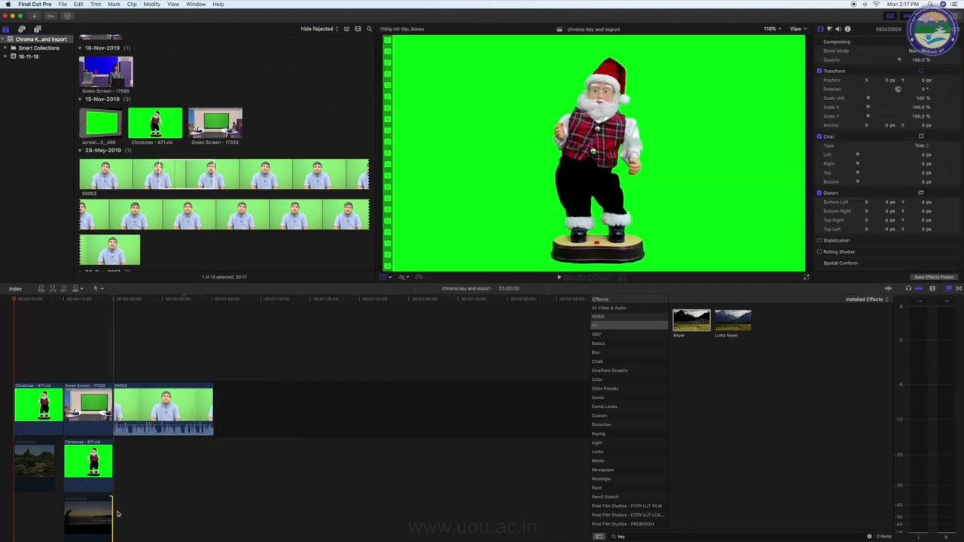
{"action": "left_click", "coordinate": [176, 386]}
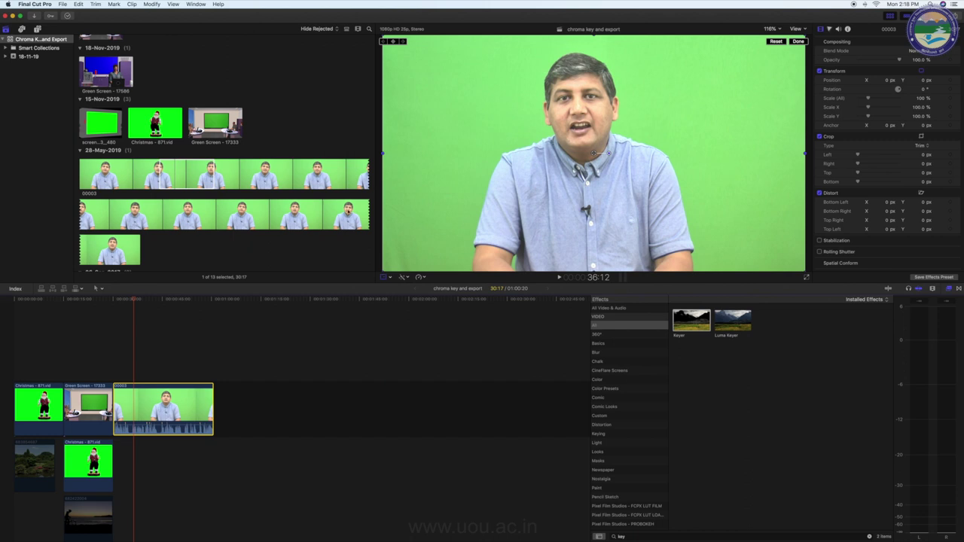
Step: Apply the Keyer effect to clip 00003 and play it back to check the key
{"action": "left_click_drag", "start_coordinate": [690, 324], "coordinate": [155, 397]}
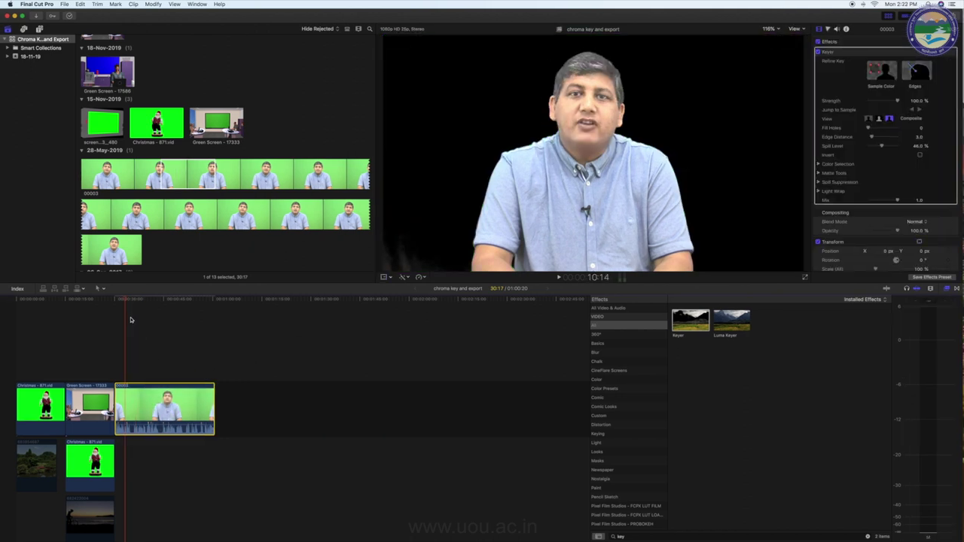
{"action": "key", "text": "space"}
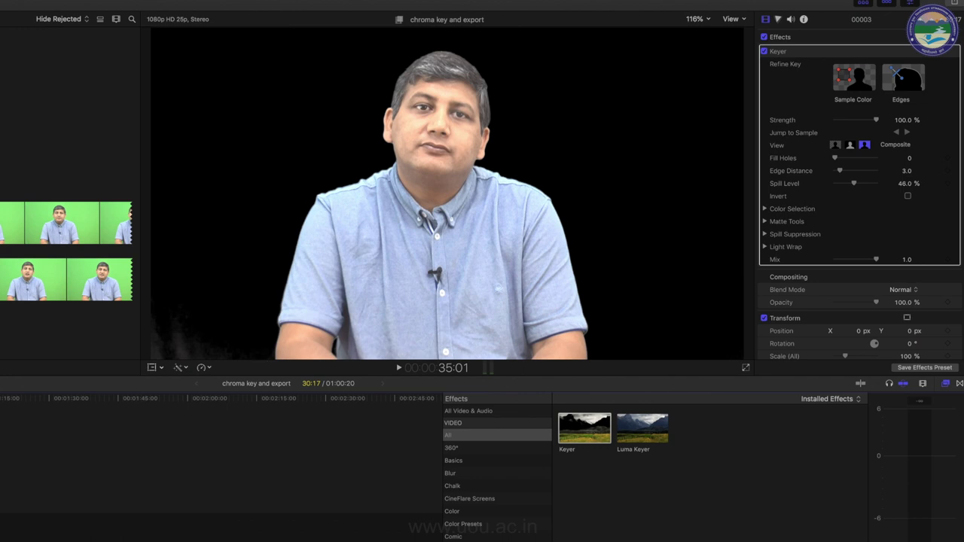
Step: Take a Keyer colour sample from the lower-left green backdrop
{"action": "left_click", "coordinate": [844, 77]}
{"action": "left_click", "coordinate": [844, 77]}
{"action": "left_click_drag", "start_coordinate": [152, 278], "coordinate": [268, 367]}
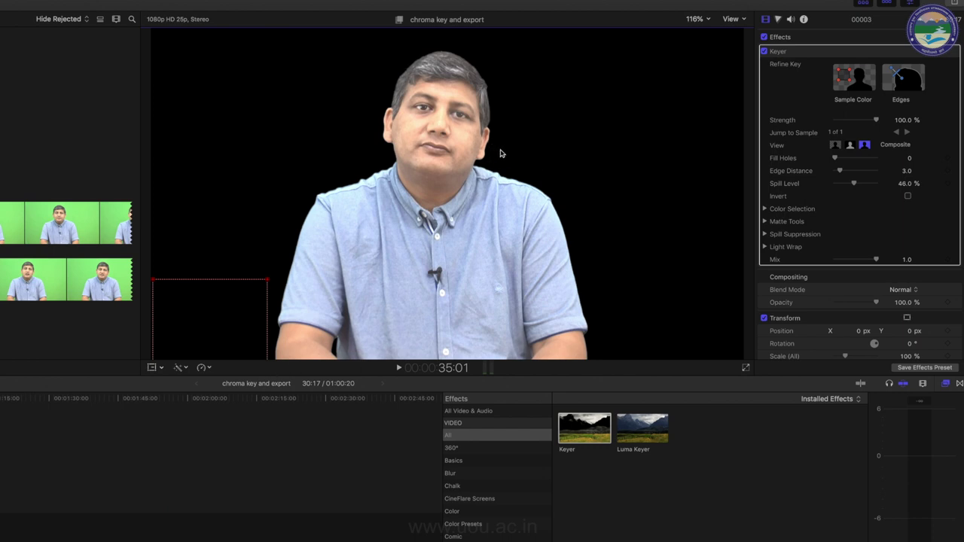
Step: Add an edge sample across the presenter's hair outline and lower the key strength
{"action": "left_click", "coordinate": [895, 80]}
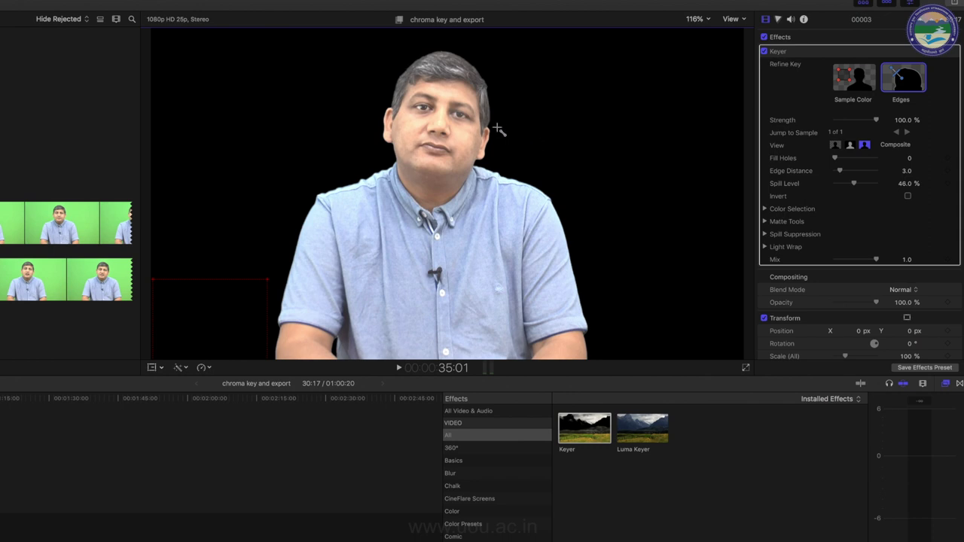
{"action": "left_click_drag", "start_coordinate": [491, 122], "coordinate": [569, 222]}
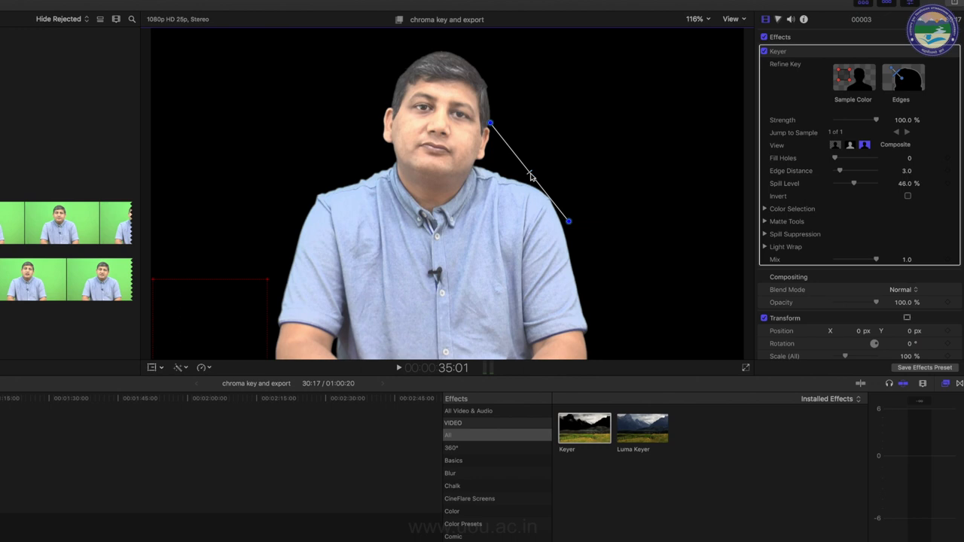
{"action": "mouse_move", "coordinate": [500, 138]}
{"action": "left_mouse_down"}
{"action": "mouse_move", "coordinate": [560, 211]}
{"action": "mouse_move", "coordinate": [542, 189]}
{"action": "left_mouse_up"}
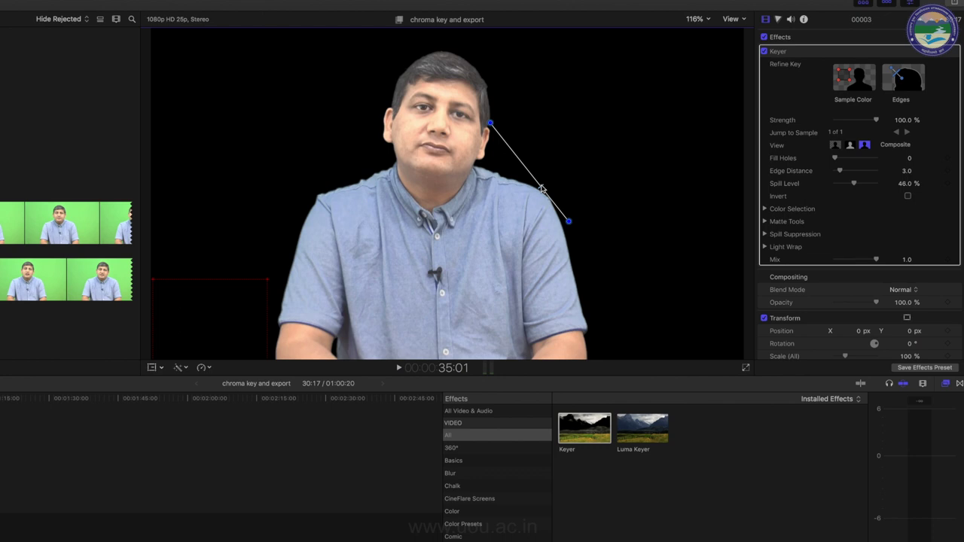
{"action": "mouse_move", "coordinate": [875, 119]}
{"action": "left_mouse_down"}
{"action": "mouse_move", "coordinate": [823, 122]}
{"action": "mouse_move", "coordinate": [881, 125]}
{"action": "left_mouse_up"}
{"action": "left_click", "coordinate": [851, 146]}
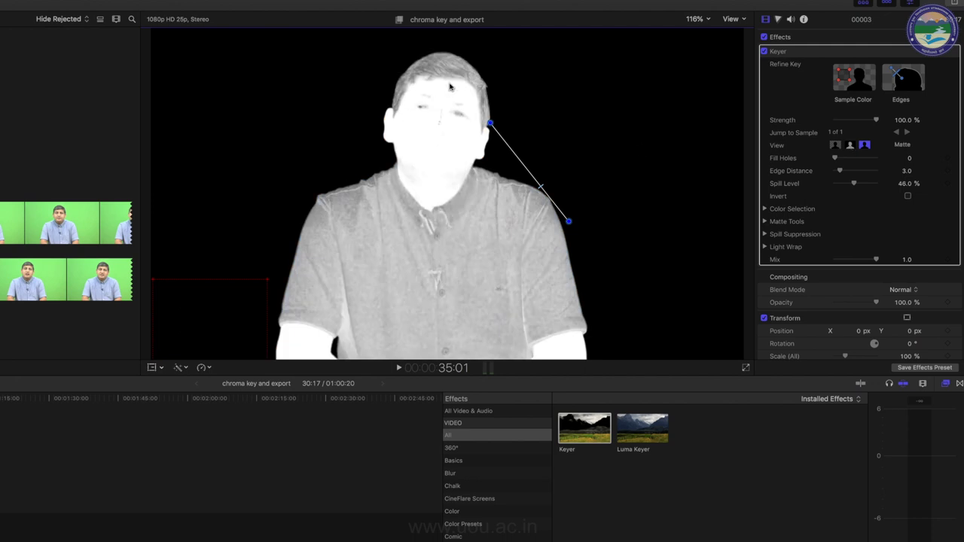
{"action": "left_click", "coordinate": [864, 146]}
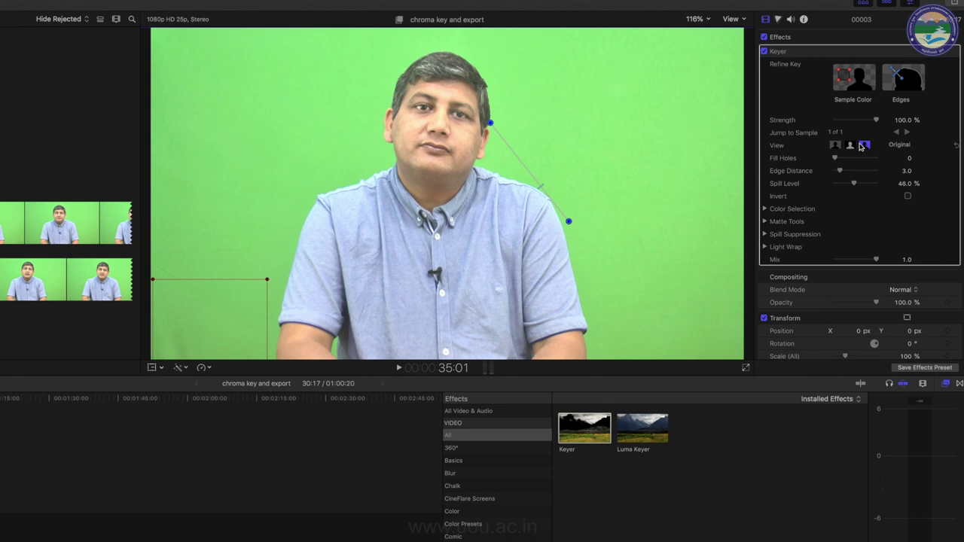
{"action": "left_click", "coordinate": [835, 146]}
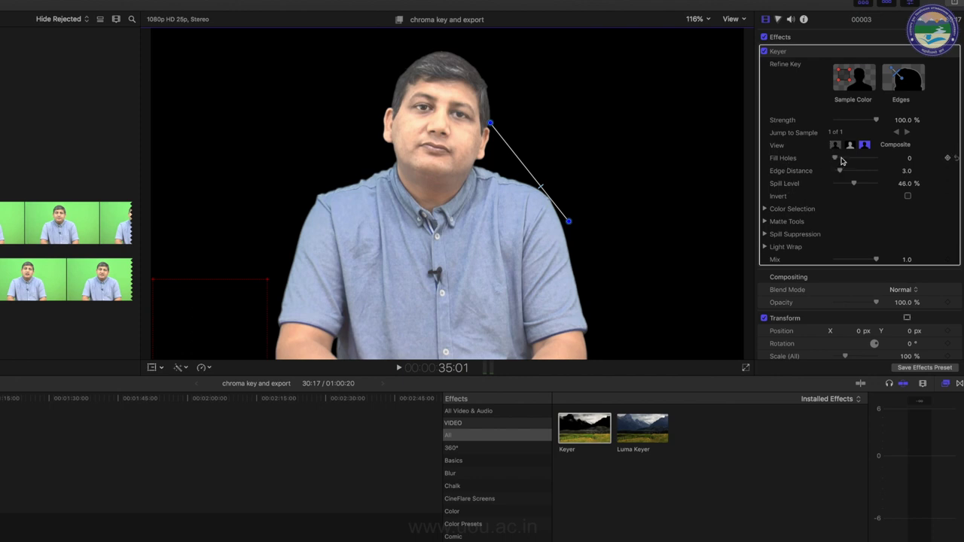
Step: Raise Fill Holes to 1.37 and expand the Color Selection controls
{"action": "mouse_move", "coordinate": [835, 159]}
{"action": "left_mouse_down"}
{"action": "mouse_move", "coordinate": [872, 173]}
{"action": "mouse_move", "coordinate": [842, 171]}
{"action": "mouse_move", "coordinate": [855, 184]}
{"action": "left_mouse_up"}
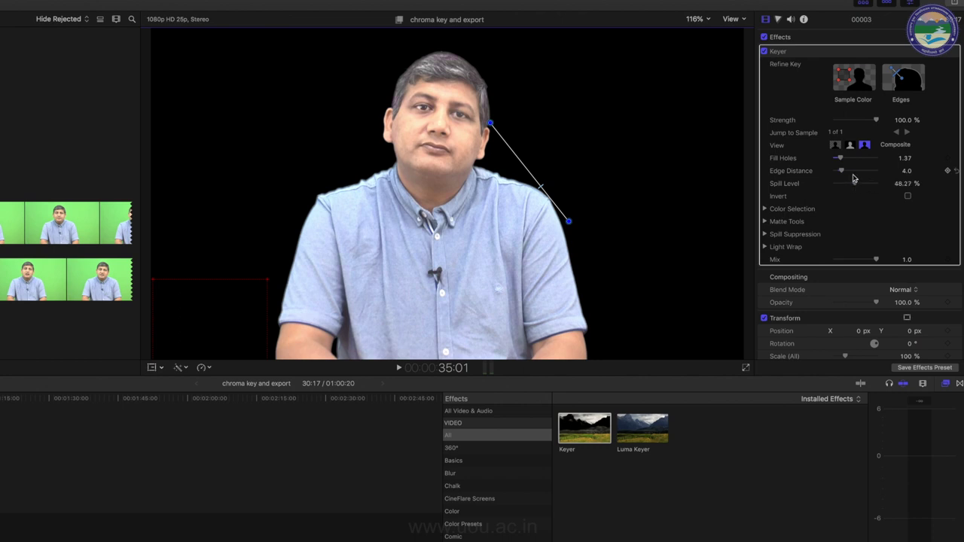
{"action": "scroll", "coordinate": [833, 214], "scroll_direction": "down", "scroll_amount": 5}
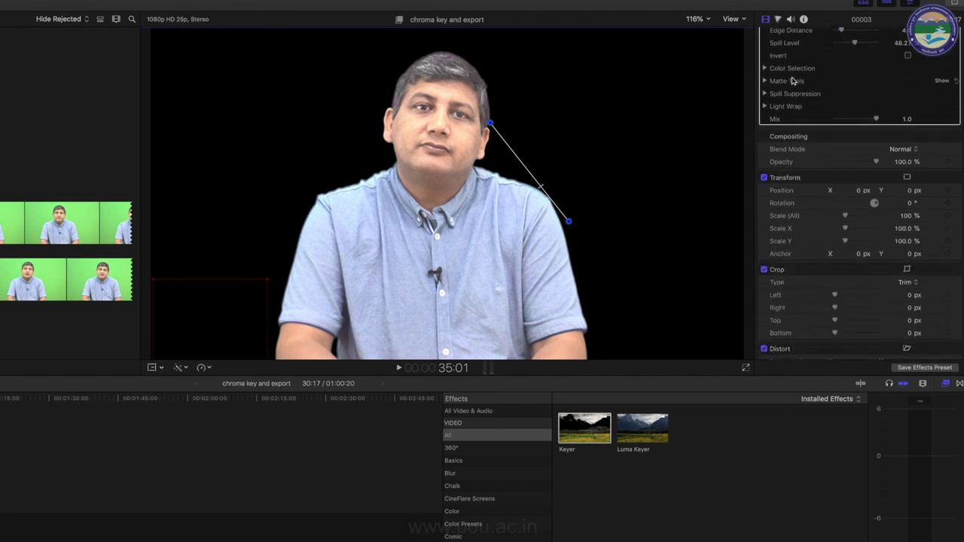
{"action": "left_click", "coordinate": [764, 68]}
{"action": "left_click", "coordinate": [763, 69]}
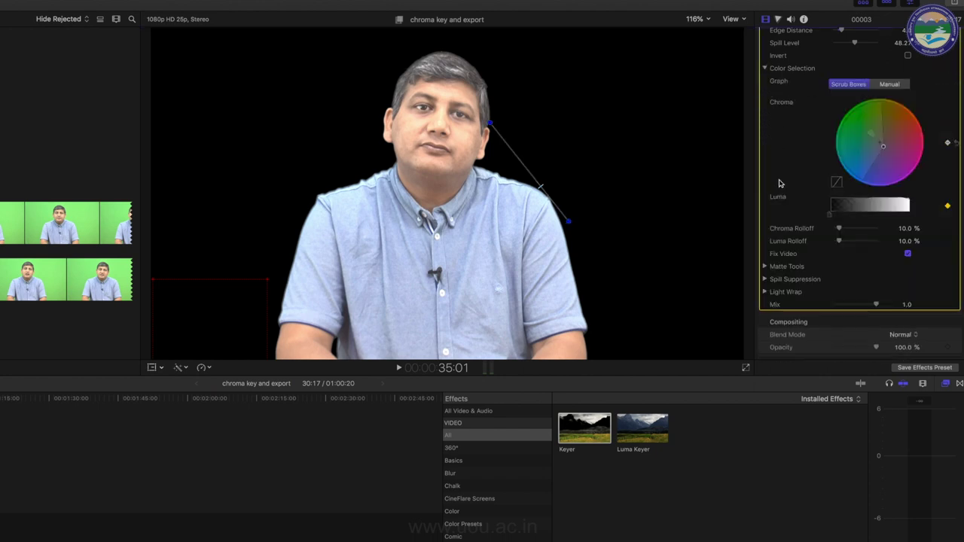
Step: Expand Matte Tools and shrink the presenter's matte to Shrink/Expand −1.0
{"action": "scroll", "coordinate": [788, 251], "scroll_direction": "down", "scroll_amount": 2}
{"action": "scroll", "coordinate": [788, 251], "scroll_direction": "down", "scroll_amount": 3}
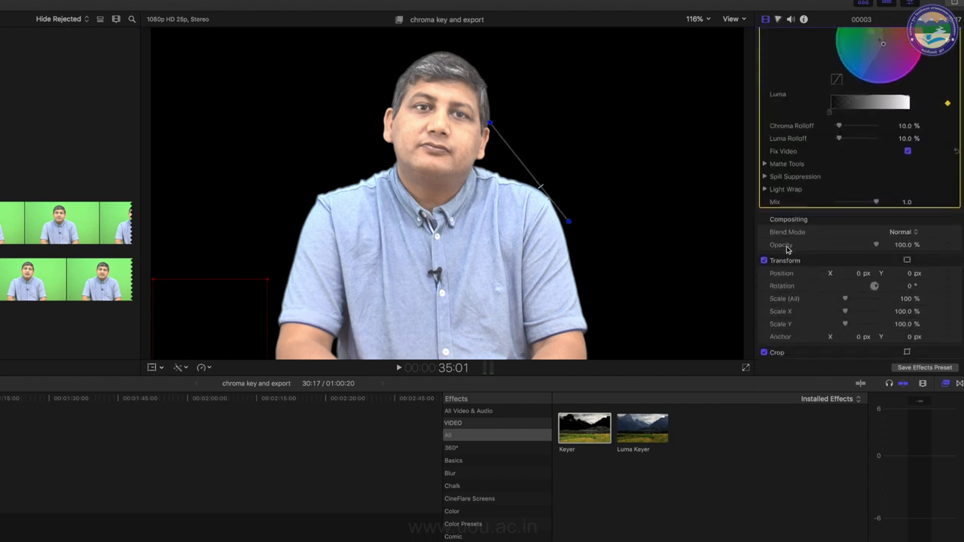
{"action": "left_click", "coordinate": [764, 157]}
{"action": "mouse_move", "coordinate": [859, 204]}
{"action": "left_mouse_down"}
{"action": "mouse_move", "coordinate": [847, 205]}
{"action": "mouse_move", "coordinate": [860, 217]}
{"action": "mouse_move", "coordinate": [838, 227]}
{"action": "left_mouse_up"}
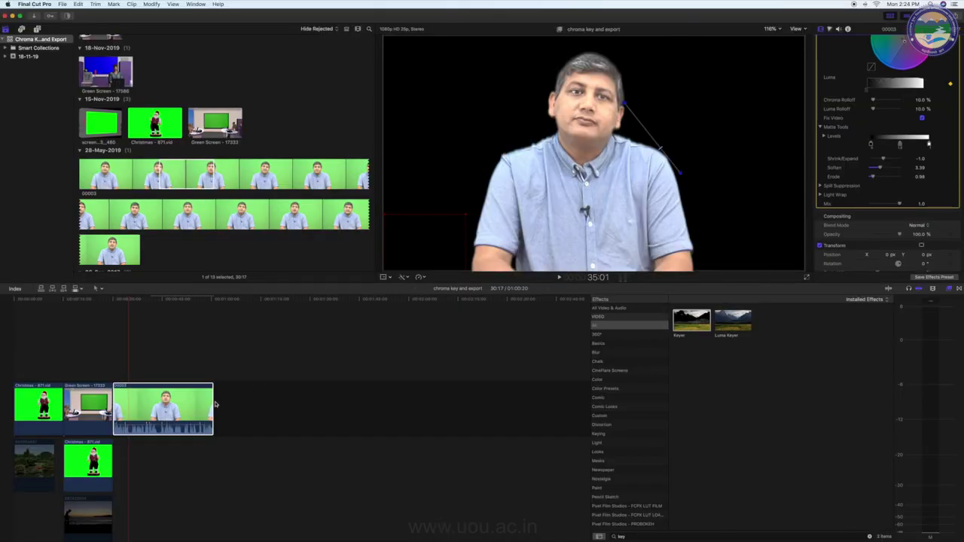
Step: Place sunset clip 682422004 beneath clip 00003, nudge it earlier, and play the composite
{"action": "scroll", "coordinate": [195, 211], "scroll_direction": "down", "scroll_amount": 2}
{"action": "scroll", "coordinate": [196, 211], "scroll_direction": "down", "scroll_amount": 2}
{"action": "scroll", "coordinate": [196, 211], "scroll_direction": "down", "scroll_amount": 2}
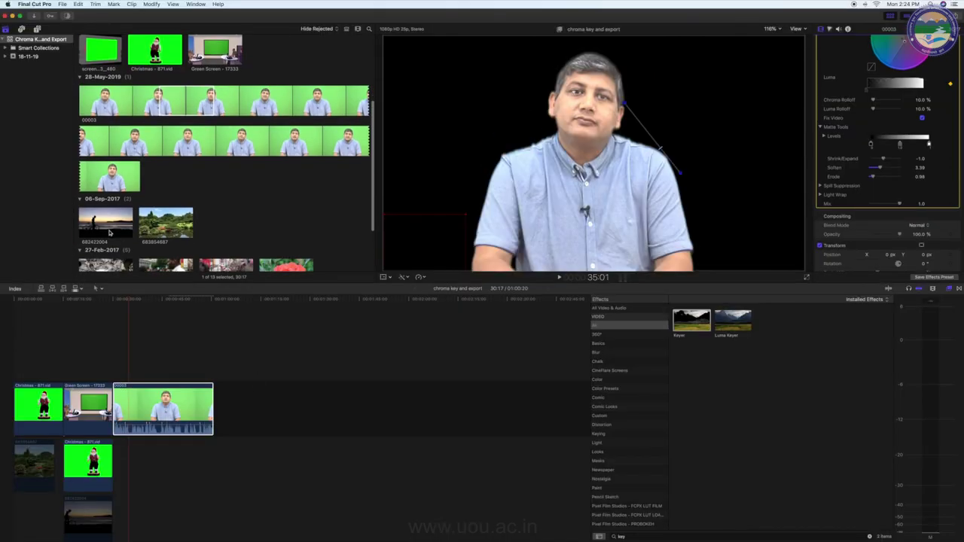
{"action": "left_click_drag", "start_coordinate": [100, 226], "coordinate": [125, 464]}
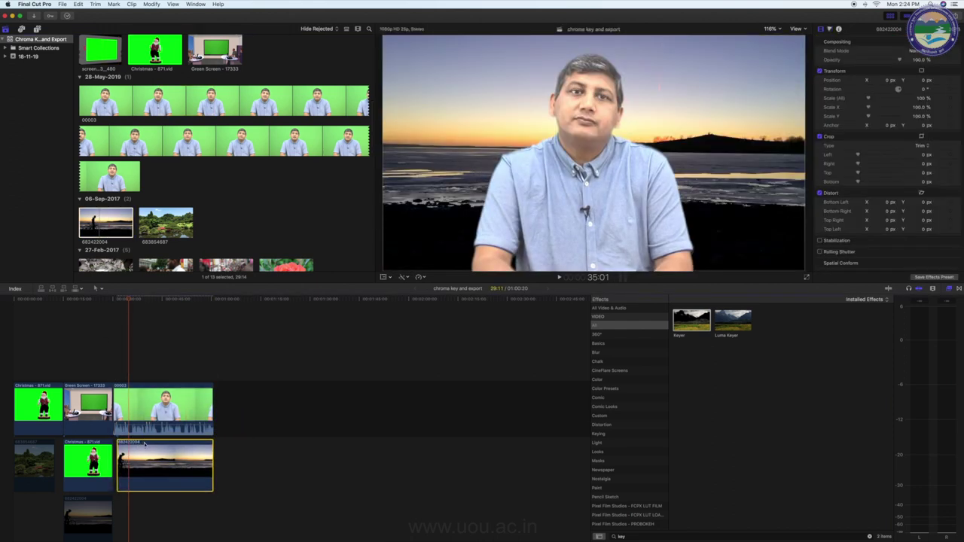
{"action": "left_click_drag", "start_coordinate": [144, 444], "coordinate": [140, 444]}
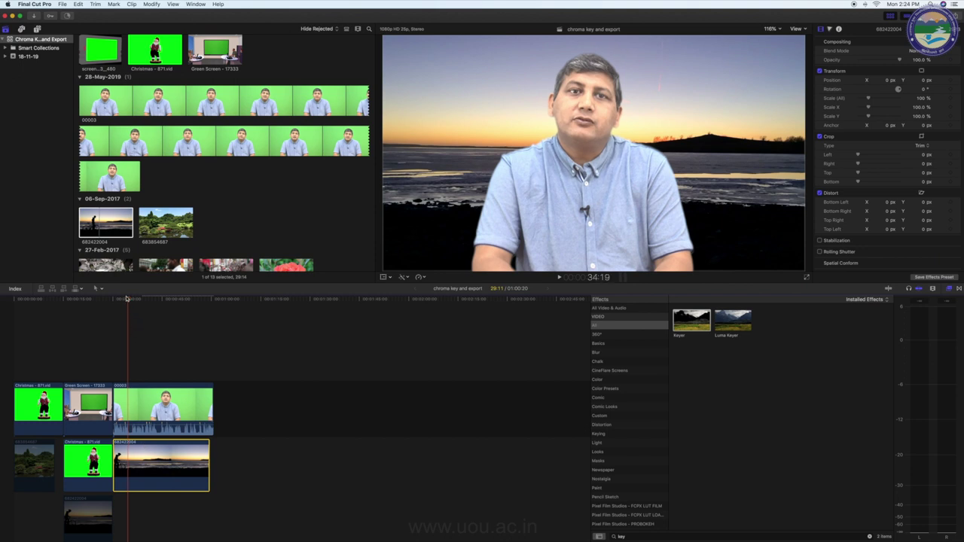
{"action": "key", "text": "space"}
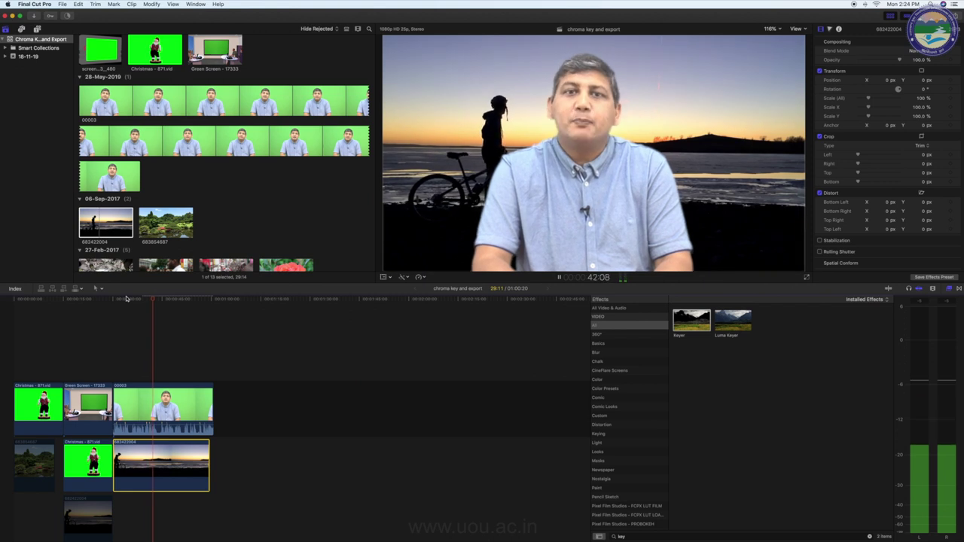
Step: Stop playback and reselect clip 00003 to bring up its Keyer settings
{"action": "key", "text": "space"}
{"action": "left_click", "coordinate": [157, 409]}
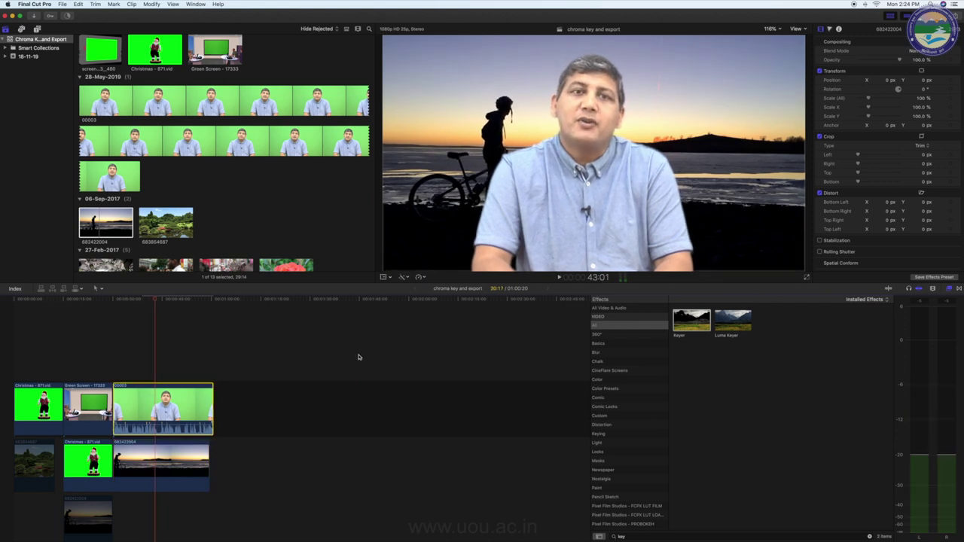
{"action": "left_click", "coordinate": [829, 30]}
{"action": "key", "text": "super+6"}
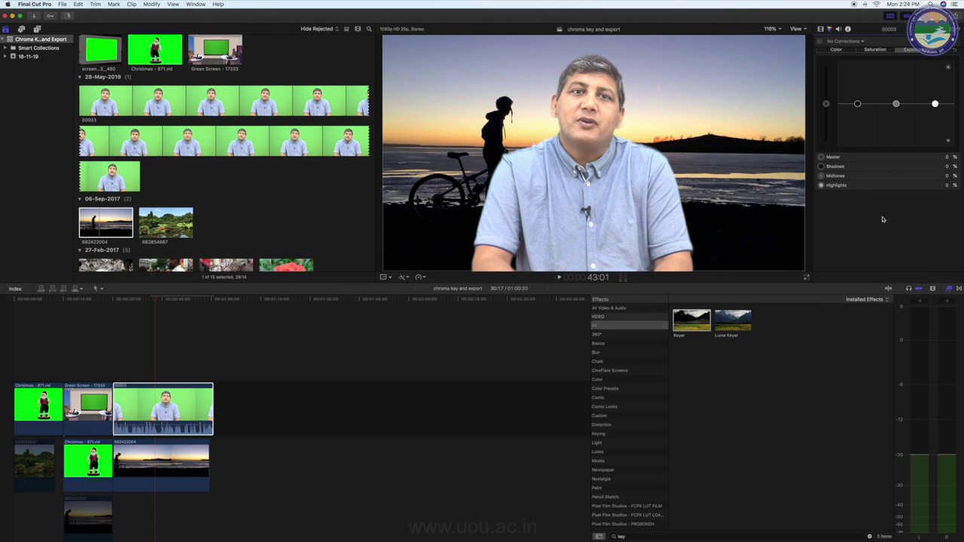
{"action": "left_click", "coordinate": [821, 30]}
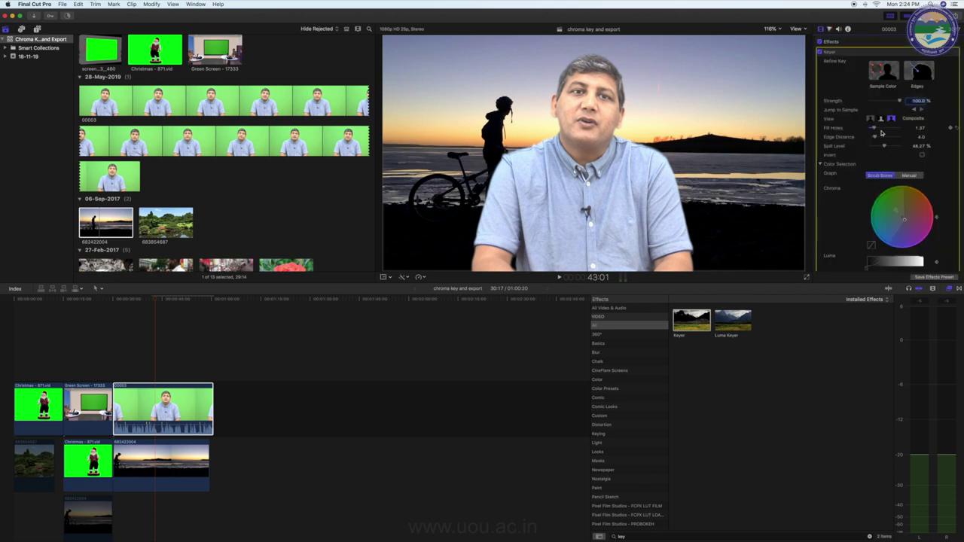
Step: Nudge Fill Holes up, set Edge Distance 0 and Shrink/Expand 4.0, then view the Color Board
{"action": "left_click_drag", "start_coordinate": [873, 130], "coordinate": [874, 129]}
{"action": "left_click_drag", "start_coordinate": [875, 138], "coordinate": [883, 148]}
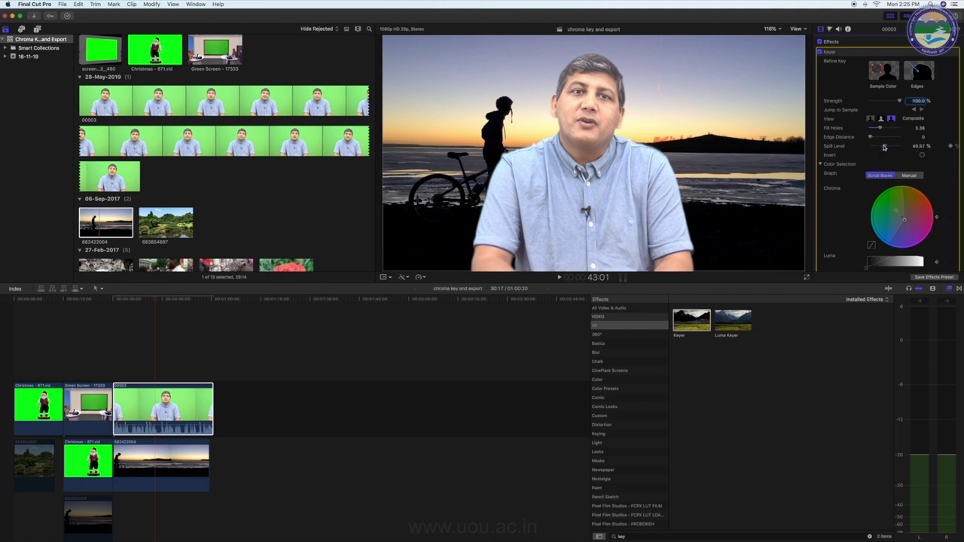
{"action": "scroll", "coordinate": [884, 148], "scroll_direction": "down", "scroll_amount": 5}
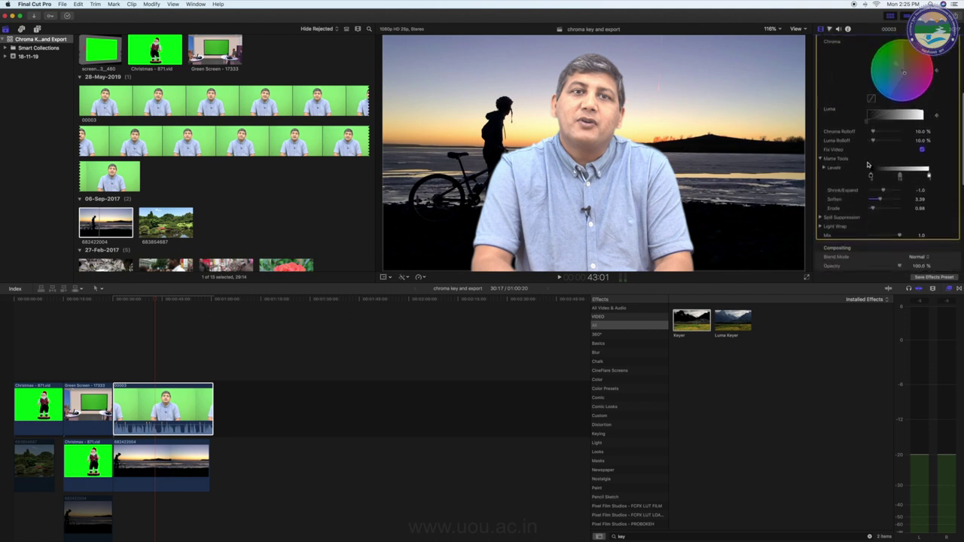
{"action": "scroll", "coordinate": [862, 173], "scroll_direction": "up", "scroll_amount": 1}
{"action": "mouse_move", "coordinate": [884, 203]}
{"action": "left_mouse_down"}
{"action": "mouse_move", "coordinate": [890, 212]}
{"action": "mouse_move", "coordinate": [879, 220]}
{"action": "left_mouse_up"}
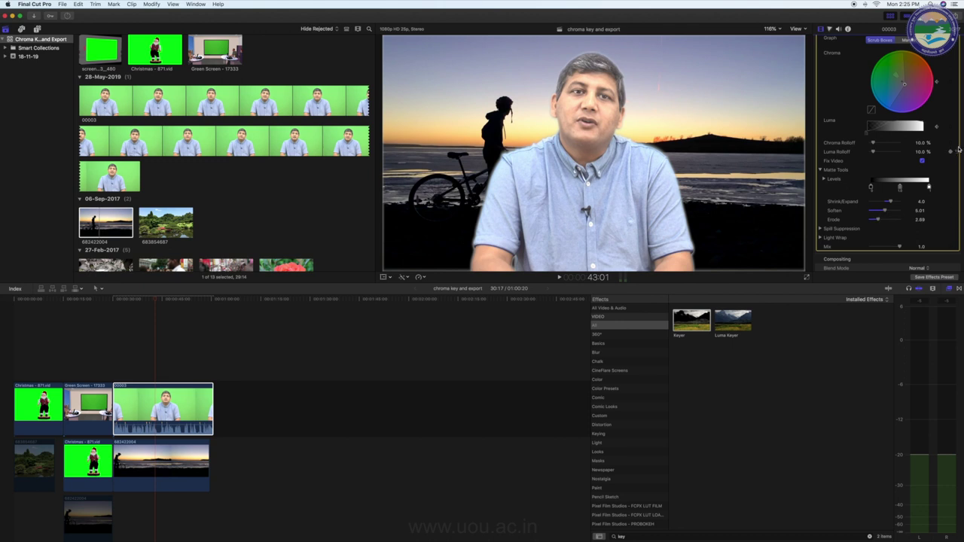
{"action": "left_click", "coordinate": [829, 29]}
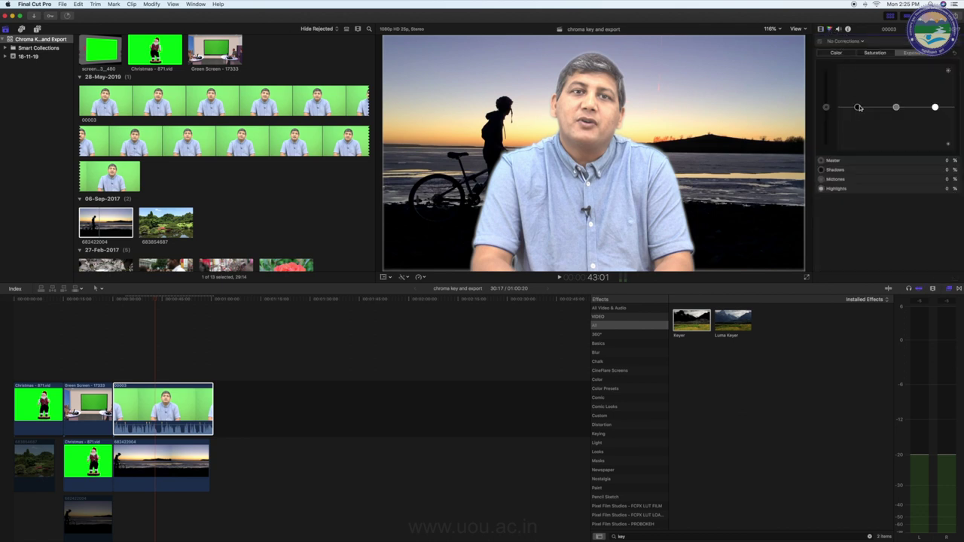
Step: Lower the presenter's overall exposure, then bring up the share destinations list
{"action": "left_click_drag", "start_coordinate": [824, 108], "coordinate": [934, 105]}
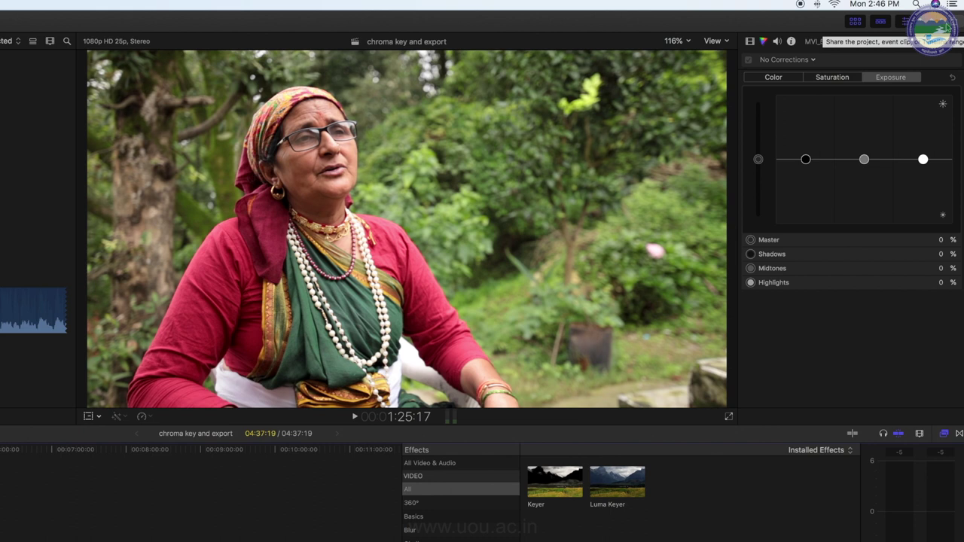
{"action": "left_click", "coordinate": [950, 27]}
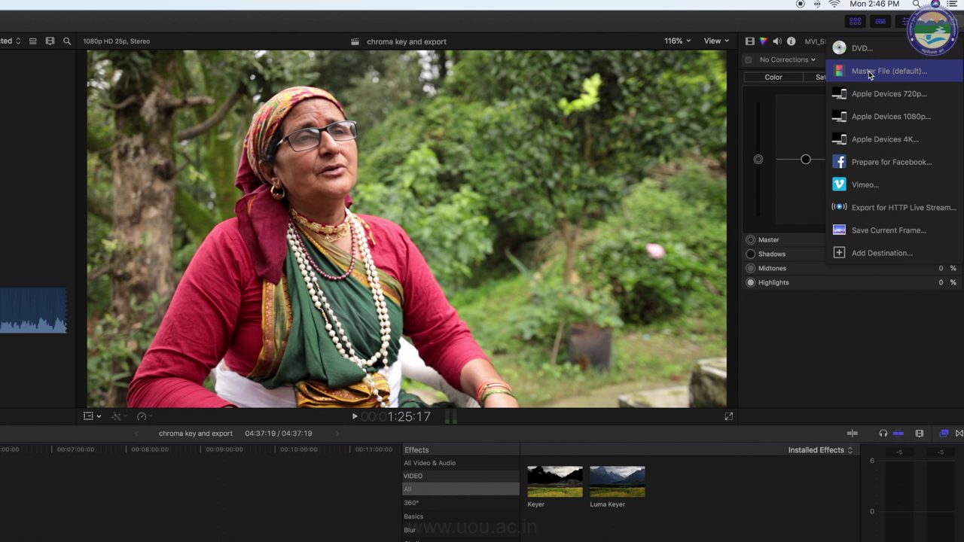
Step: Review Master File settings, keeping Video and Audio and Apple ProRes 422 HQ, then cancel
{"action": "left_click", "coordinate": [870, 73]}
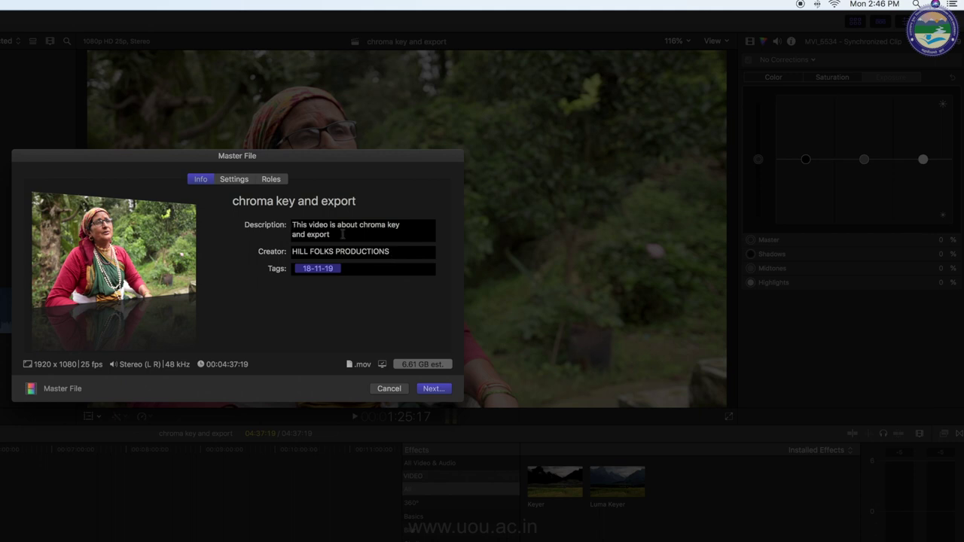
{"action": "left_click", "coordinate": [232, 181]}
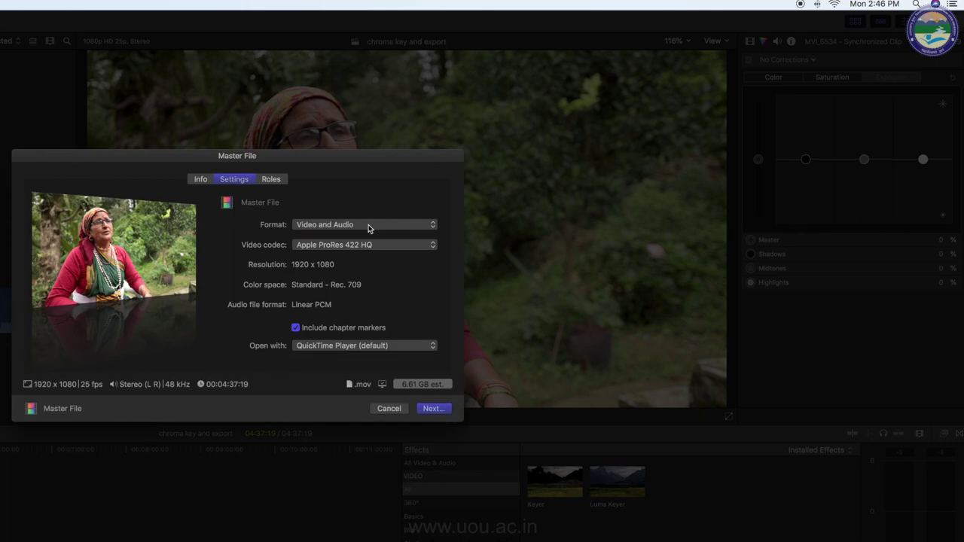
{"action": "left_click", "coordinate": [374, 229]}
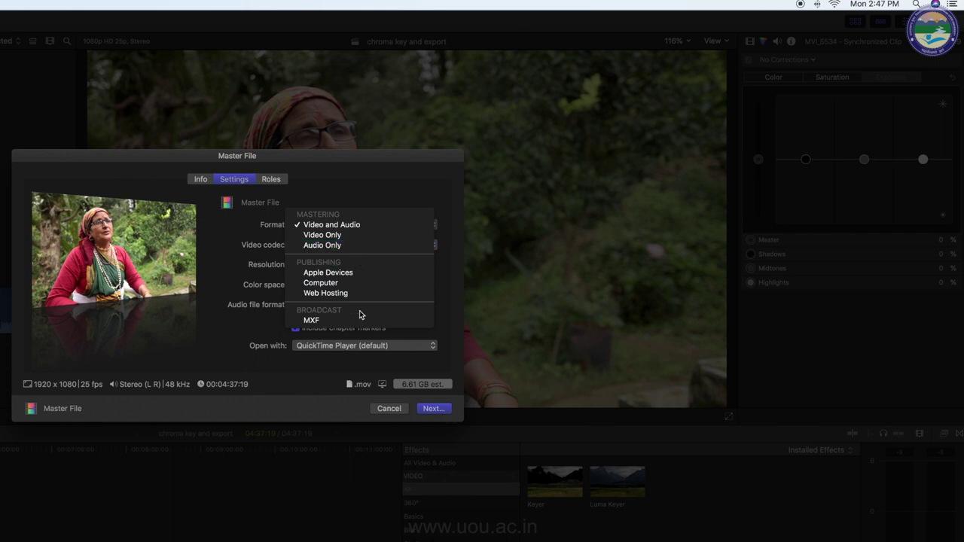
{"action": "left_click", "coordinate": [253, 267]}
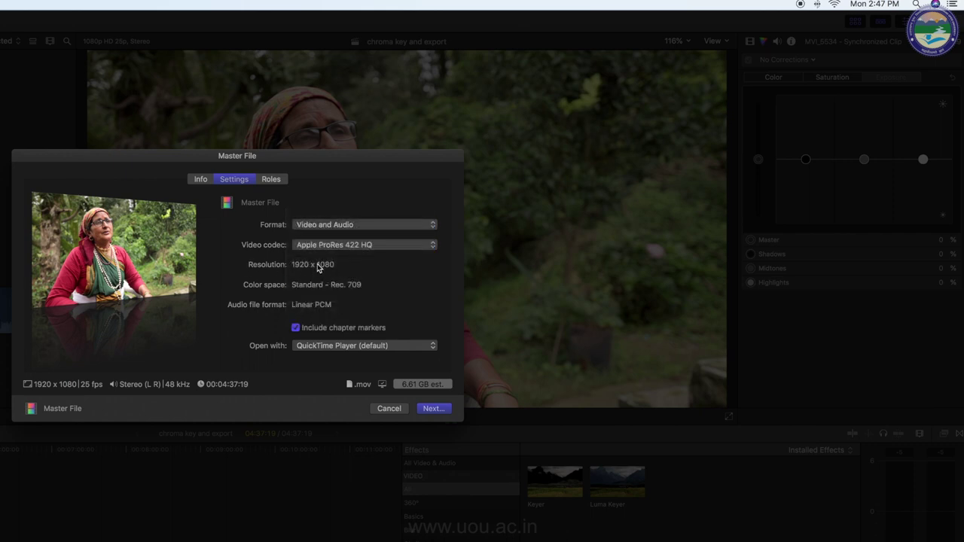
{"action": "left_click", "coordinate": [379, 247]}
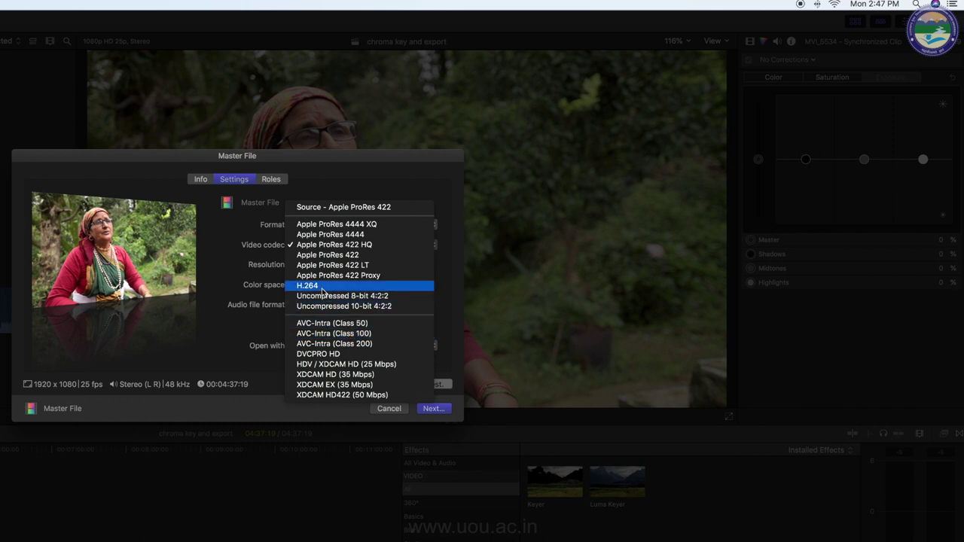
{"action": "left_click", "coordinate": [258, 292]}
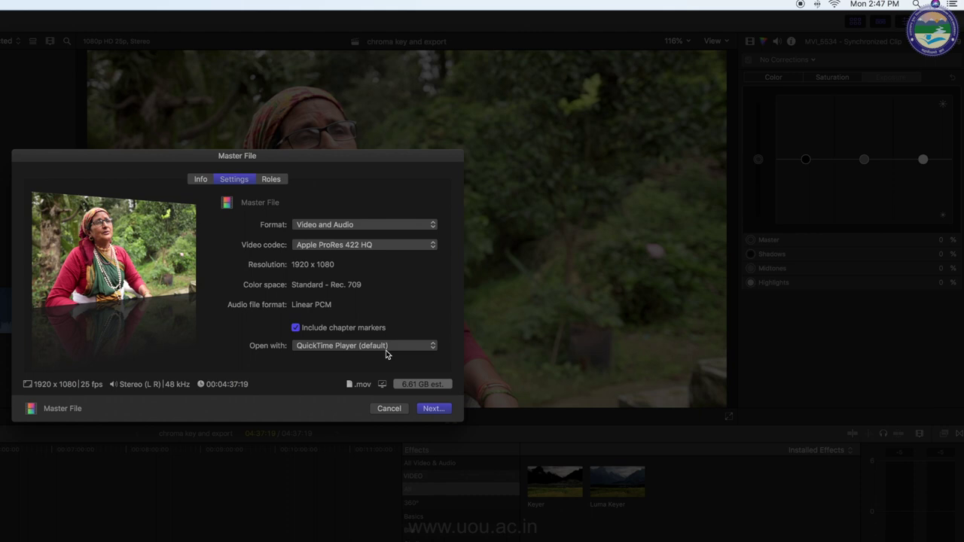
{"action": "left_click", "coordinate": [390, 409]}
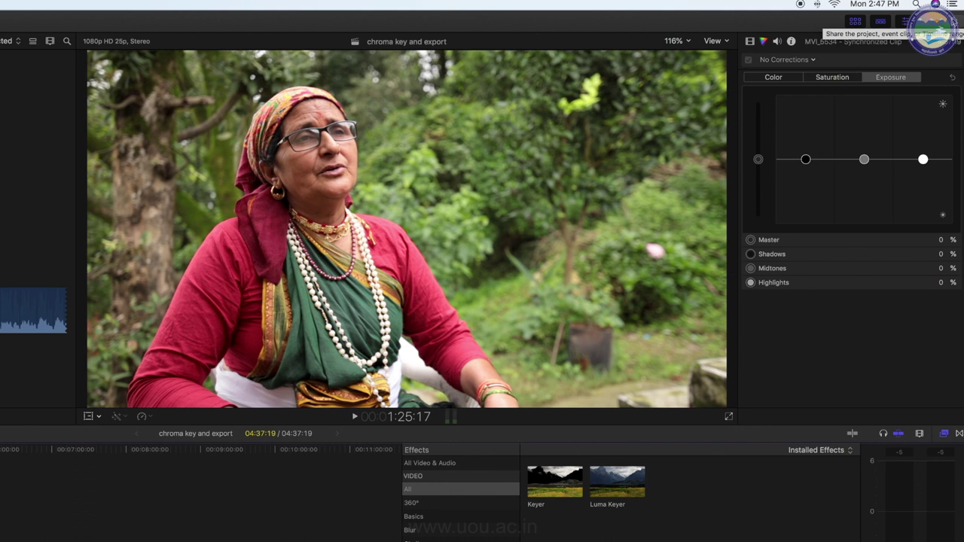
{"action": "left_click", "coordinate": [905, 21]}
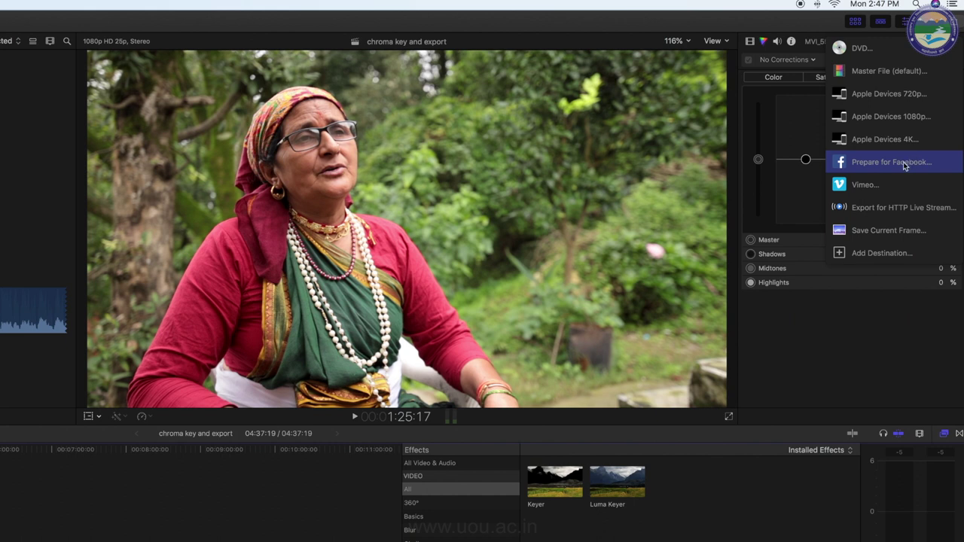
{"action": "left_click", "coordinate": [906, 164]}
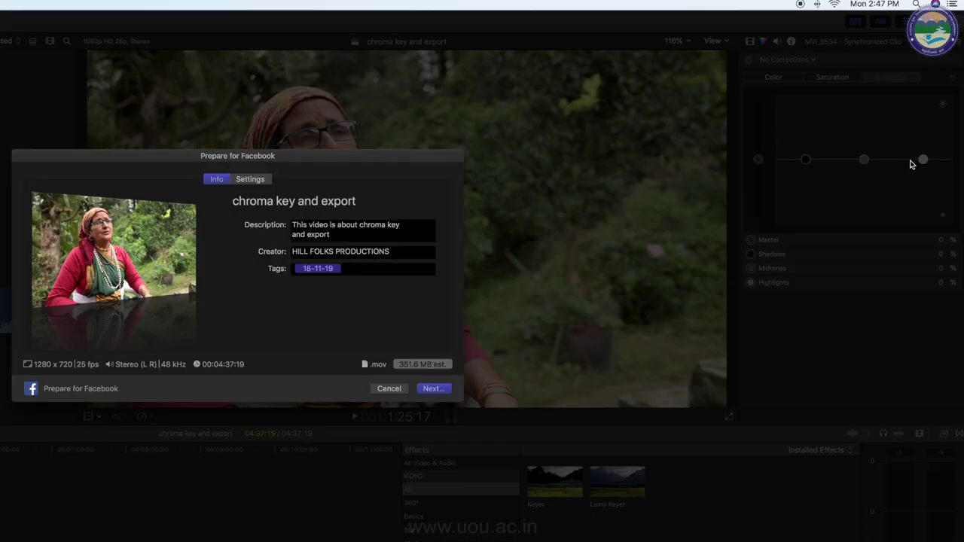
{"action": "left_click", "coordinate": [256, 180]}
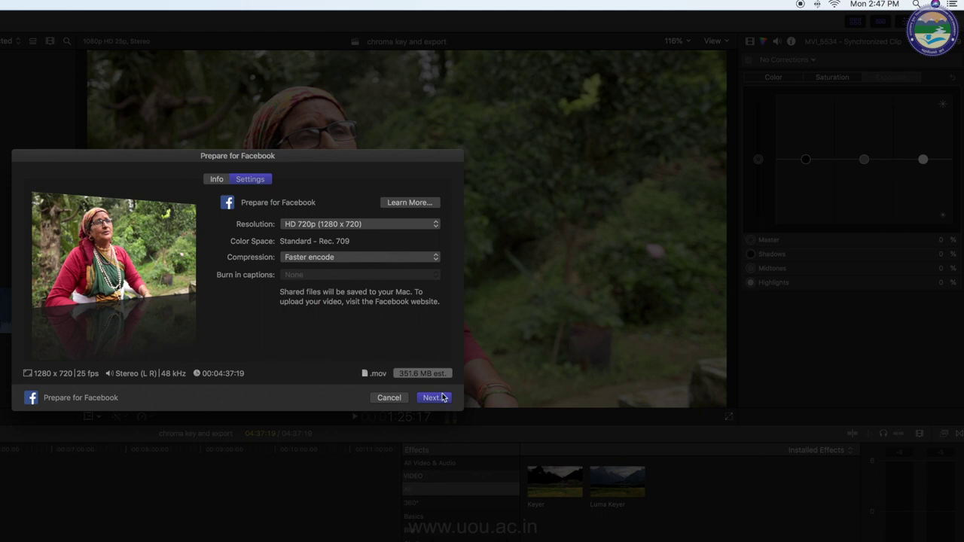
{"action": "left_click", "coordinate": [432, 398]}
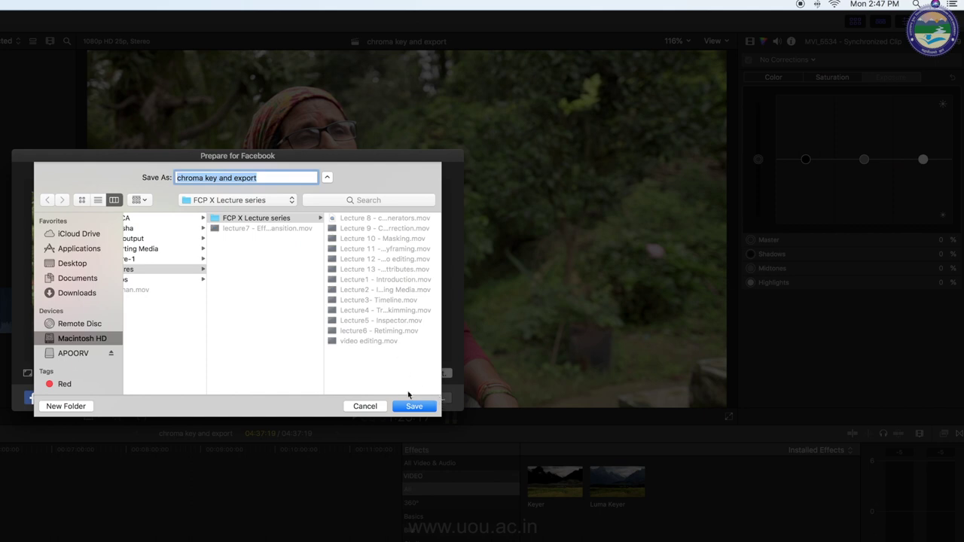
{"action": "left_click", "coordinate": [366, 407]}
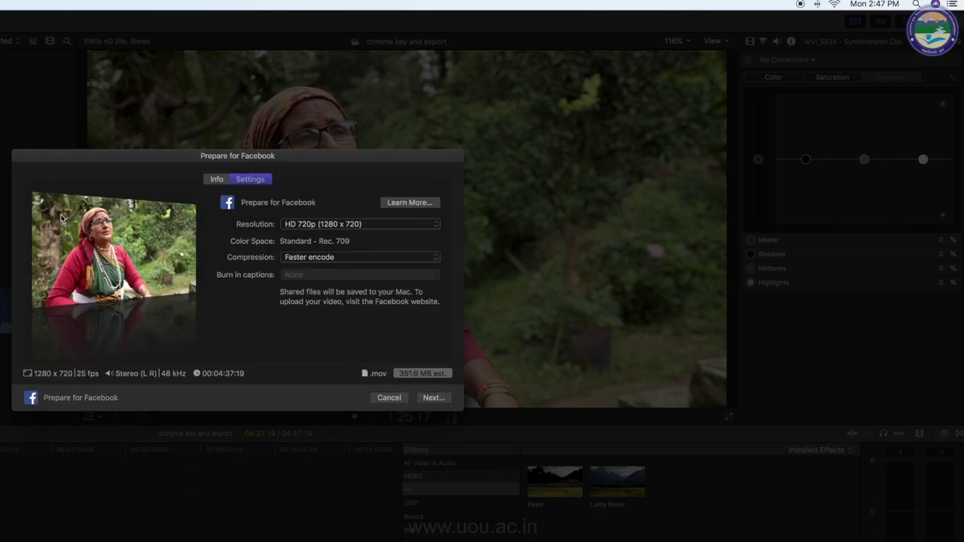
{"action": "left_click", "coordinate": [384, 398]}
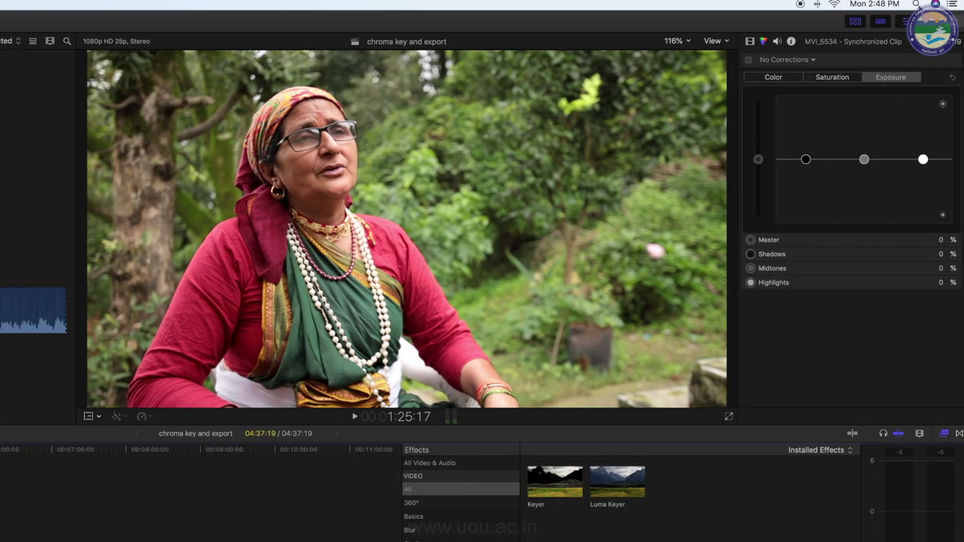
Step: Add YouTube to the share destinations list and dismiss its sign-in prompt
{"action": "left_click", "coordinate": [955, 22]}
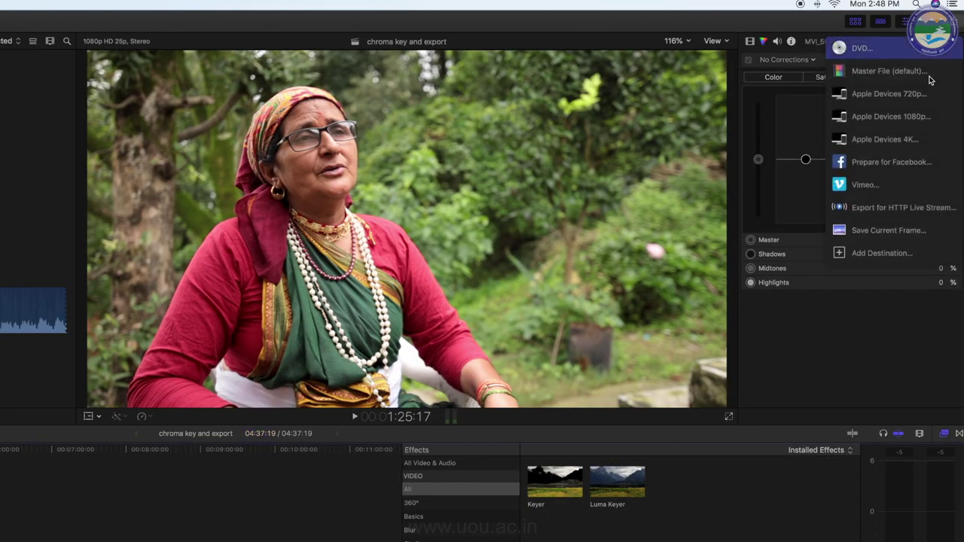
{"action": "left_click", "coordinate": [878, 256]}
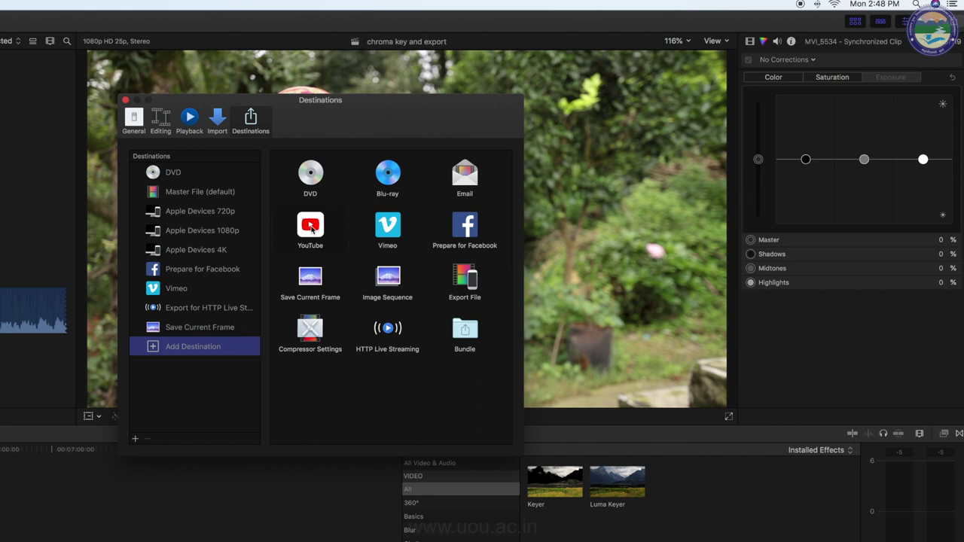
{"action": "left_click_drag", "start_coordinate": [310, 230], "coordinate": [194, 289]}
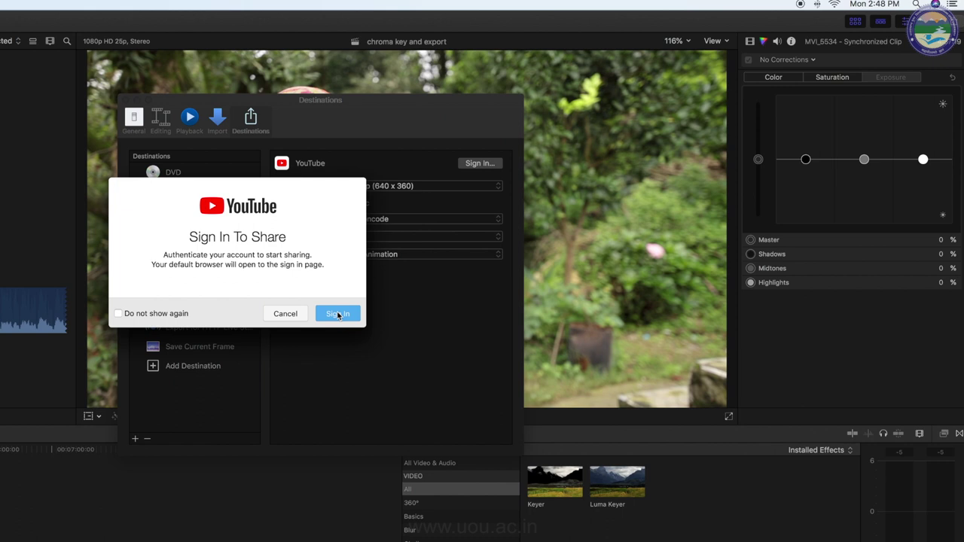
{"action": "left_click", "coordinate": [293, 314]}
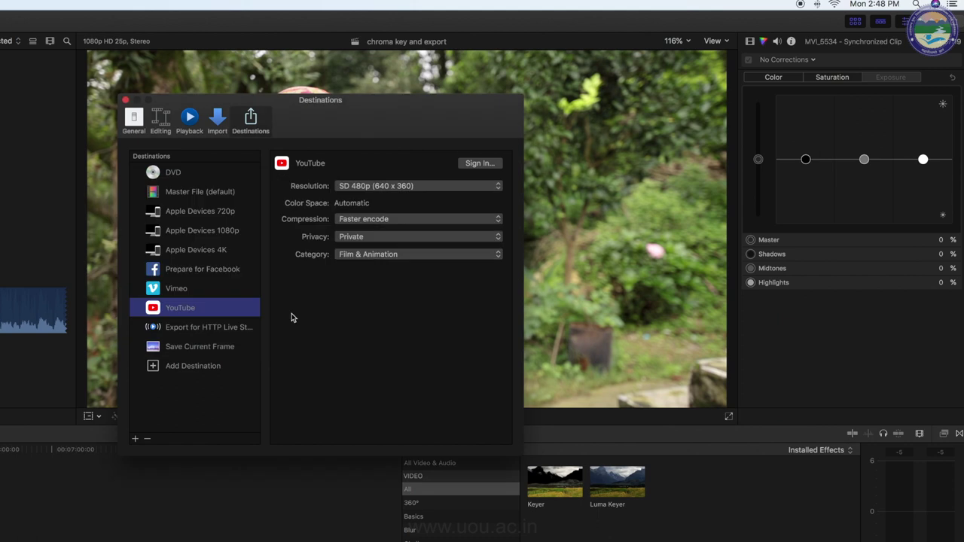
Step: Review Save Current Frame settings, keeping TIFF File, and close the destinations window
{"action": "left_click", "coordinate": [194, 366]}
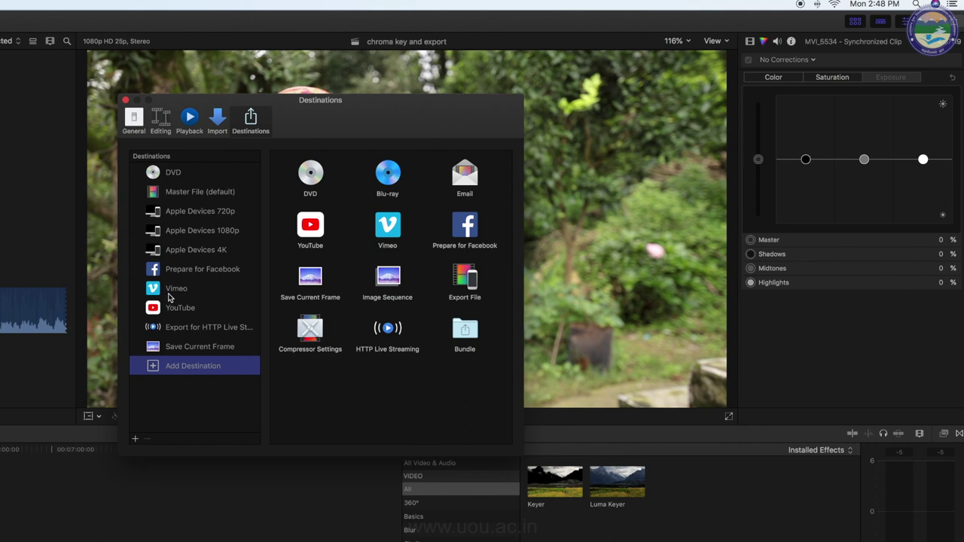
{"action": "left_click", "coordinate": [187, 347]}
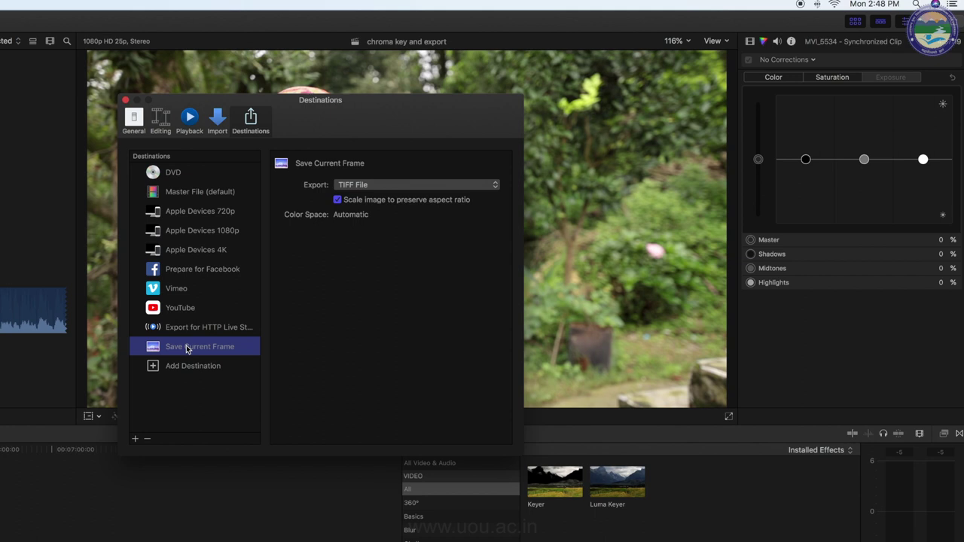
{"action": "left_click", "coordinate": [424, 186]}
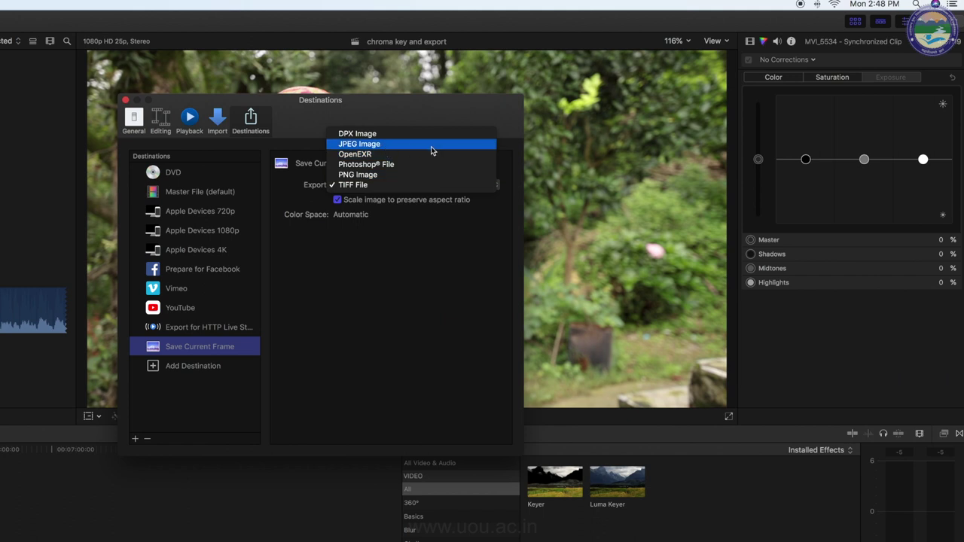
{"action": "left_click", "coordinate": [137, 130]}
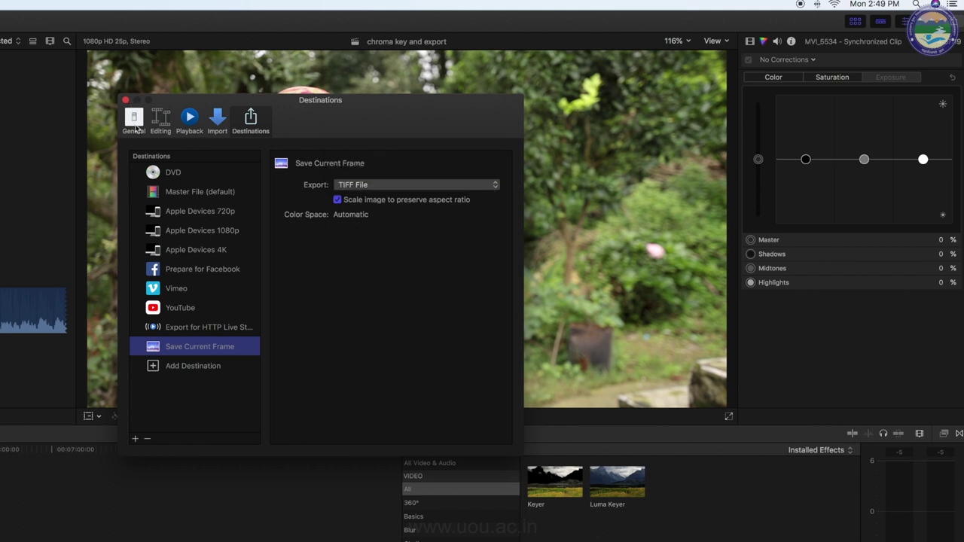
{"action": "left_click", "coordinate": [409, 69]}
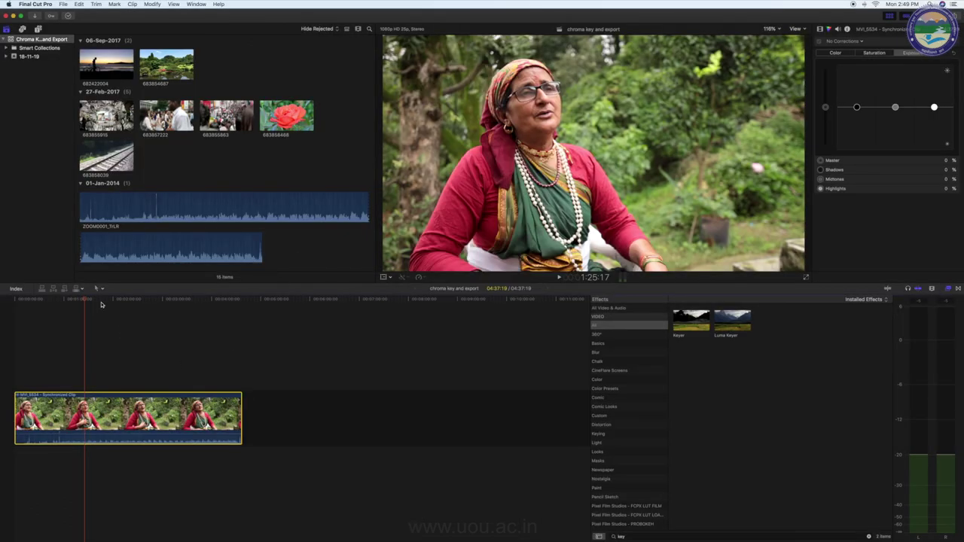
Step: Blade the MVI_5534 interview clip near 2:02 and 3:11 into three pieces
{"action": "mouse_move", "coordinate": [86, 302]}
{"action": "left_mouse_down"}
{"action": "mouse_move", "coordinate": [191, 307]}
{"action": "mouse_move", "coordinate": [118, 301]}
{"action": "left_mouse_up"}
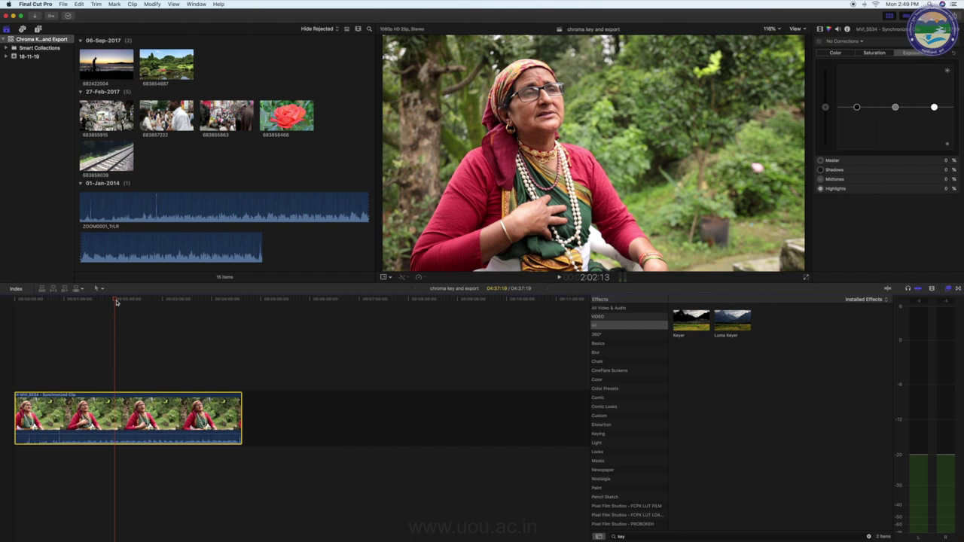
{"action": "key", "text": "super+b"}
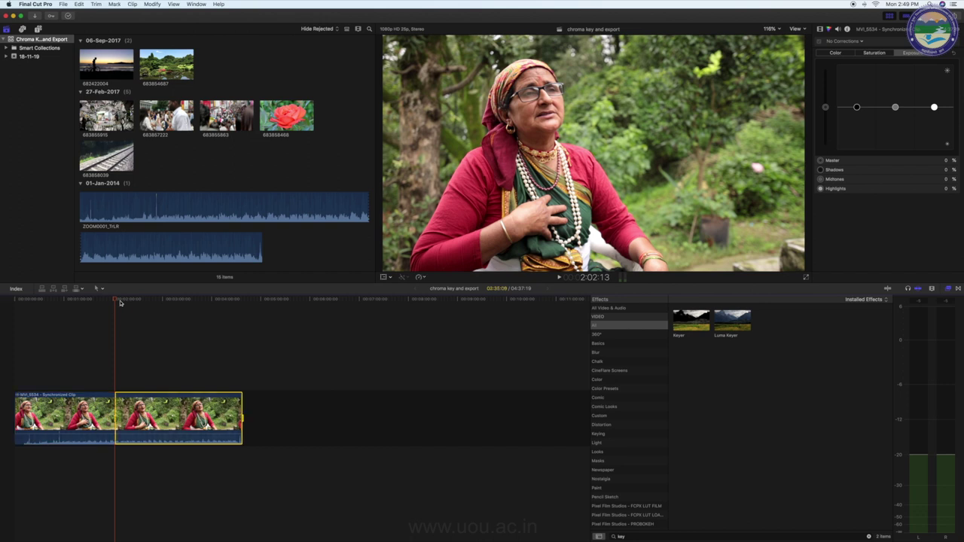
{"action": "left_click", "coordinate": [171, 300]}
{"action": "key", "text": "super+b"}
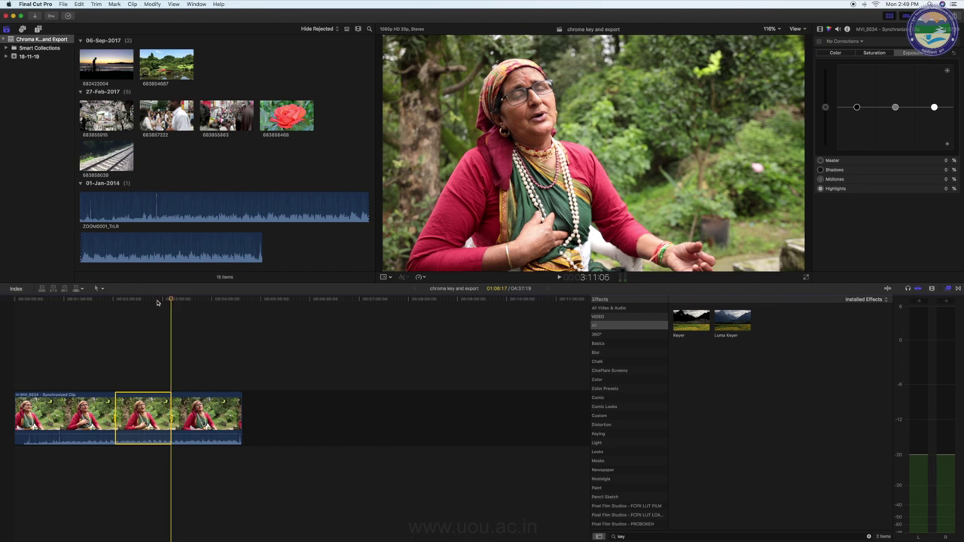
{"action": "left_click", "coordinate": [129, 301]}
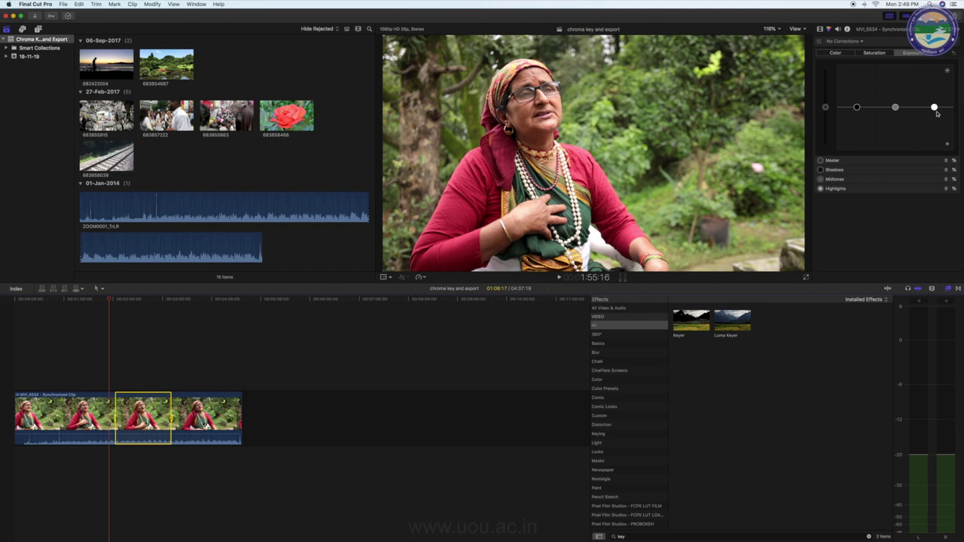
{"action": "left_click", "coordinate": [76, 4]}
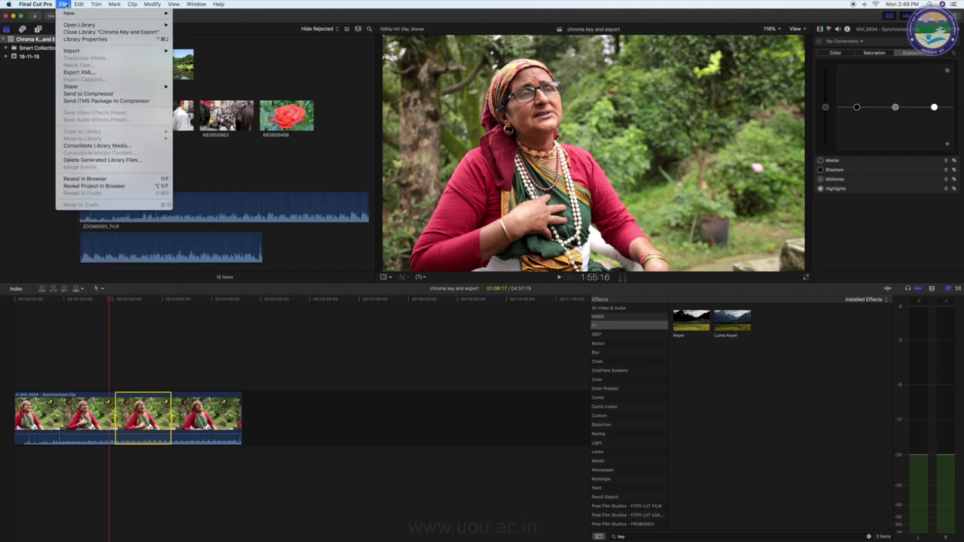
{"action": "mouse_move", "coordinate": [120, 87]}
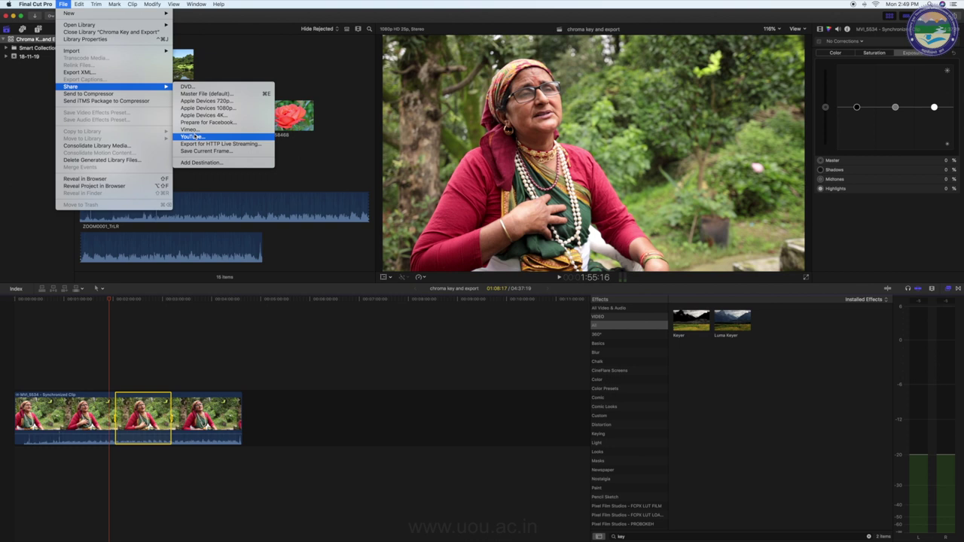
{"action": "left_click", "coordinate": [836, 13]}
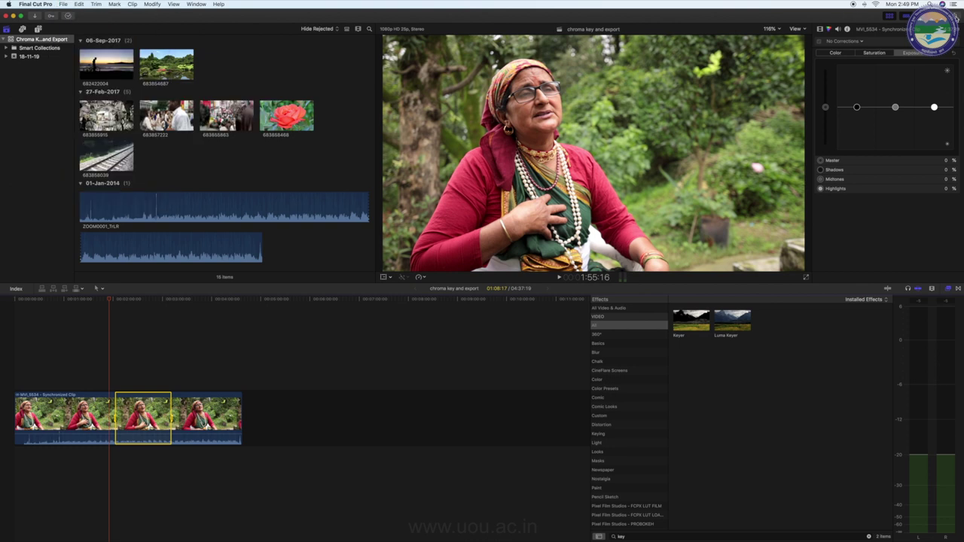